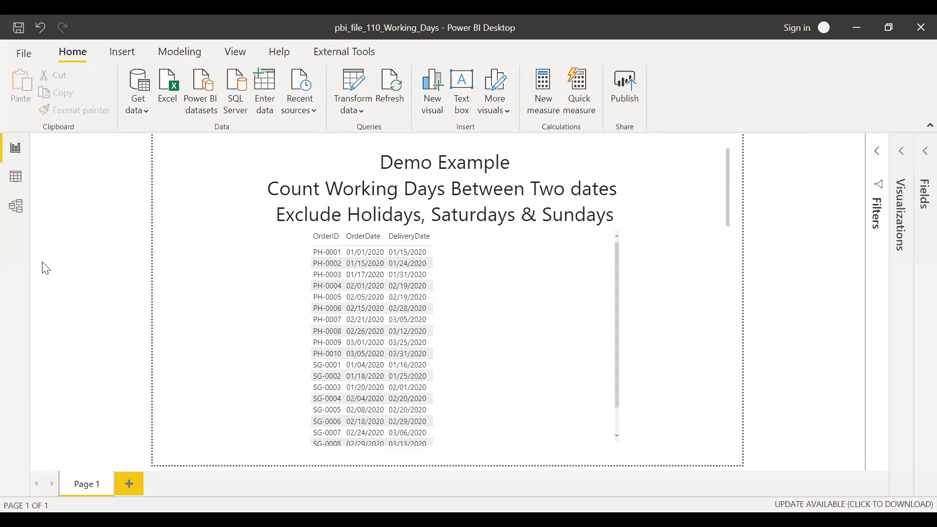
- In Data view, display the Dim_Holiday table's 35 rows of SG and PH holiday dates
{"action": "left_click", "coordinate": [15, 185]}
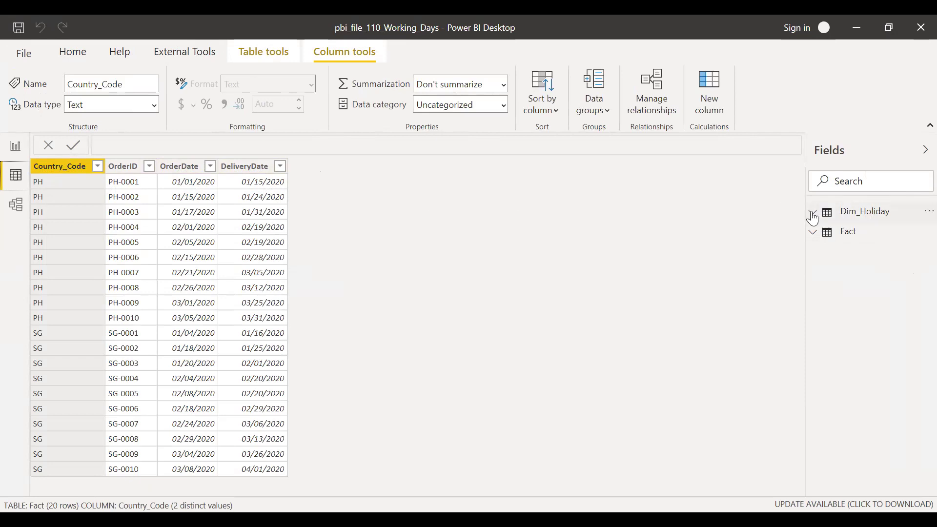
{"action": "left_click", "coordinate": [855, 215]}
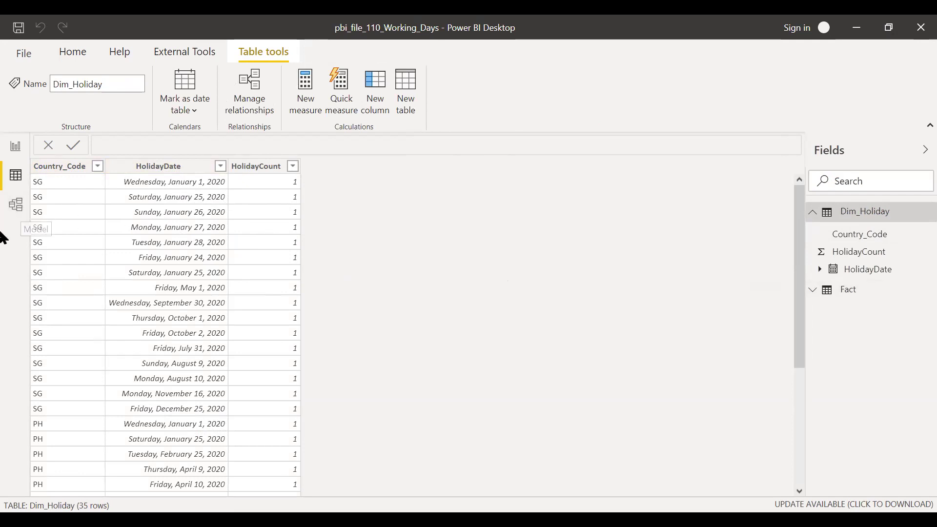
{"action": "left_click", "coordinate": [15, 205]}
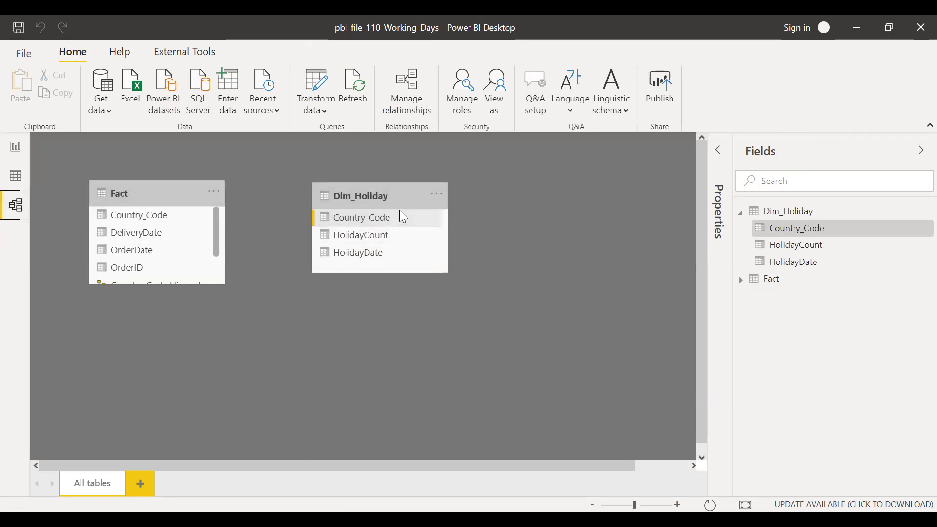
{"action": "left_click", "coordinate": [16, 179]}
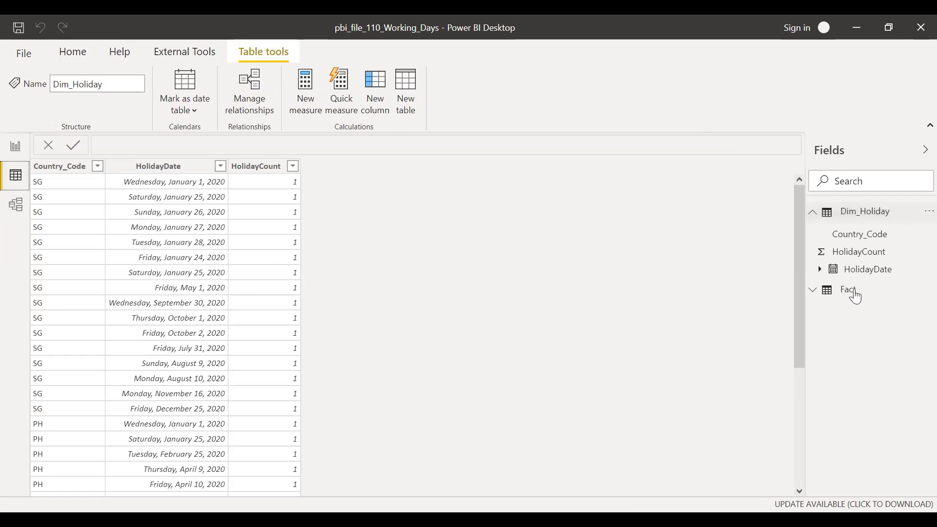
- Display the Fact table's 20 PH and SG orders with their 2020 order and delivery dates
{"action": "left_click", "coordinate": [855, 292]}
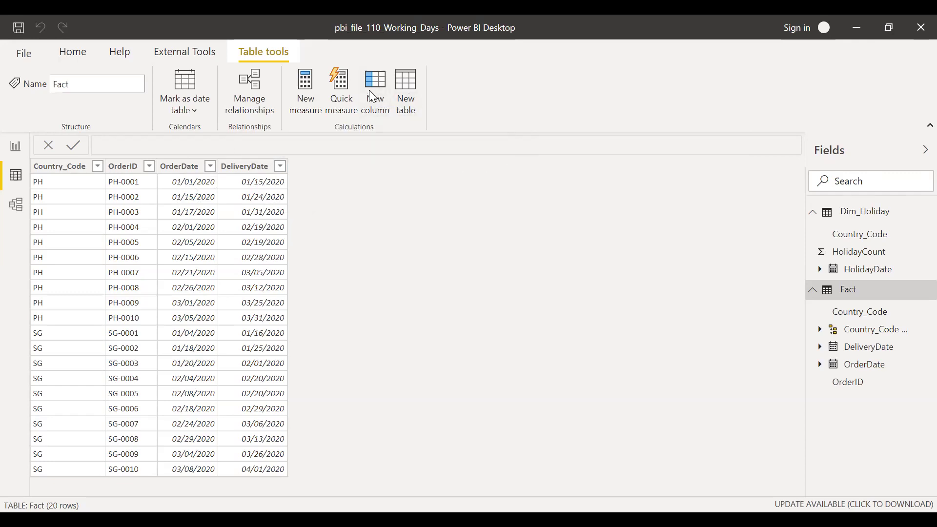
- Create a new Fact calculated column named '#of Days' and begin a var declaration
{"action": "left_click", "coordinate": [374, 96]}
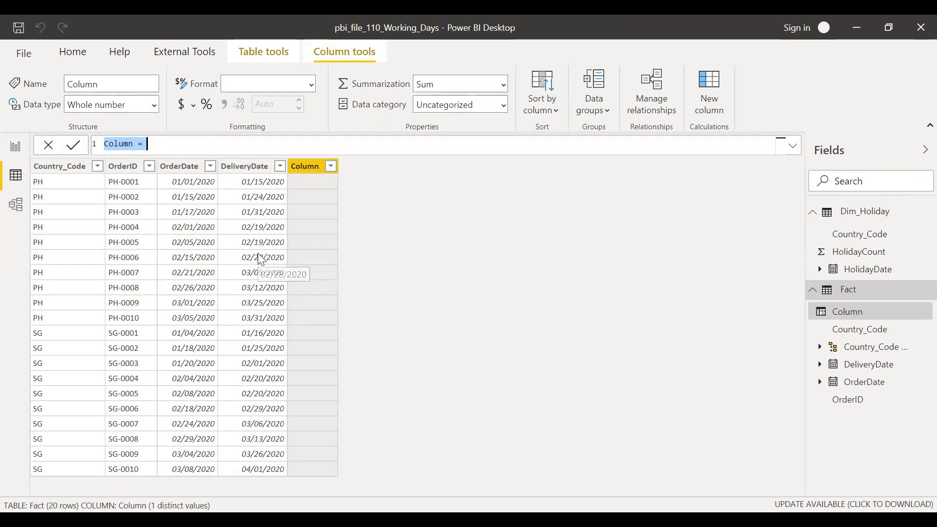
{"action": "type", "text": "#of Da"}
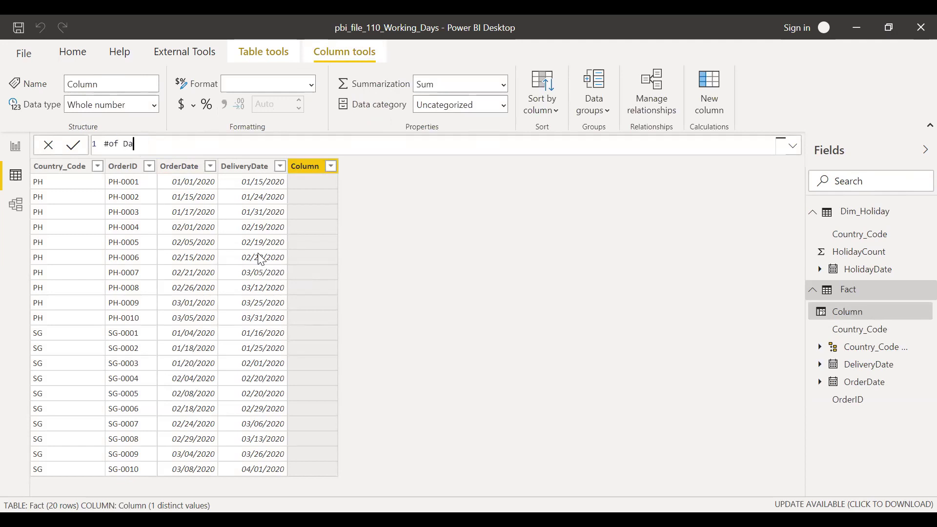
{"action": "type", "text": "ys ="}
{"action": "key", "text": "shift+Return"}
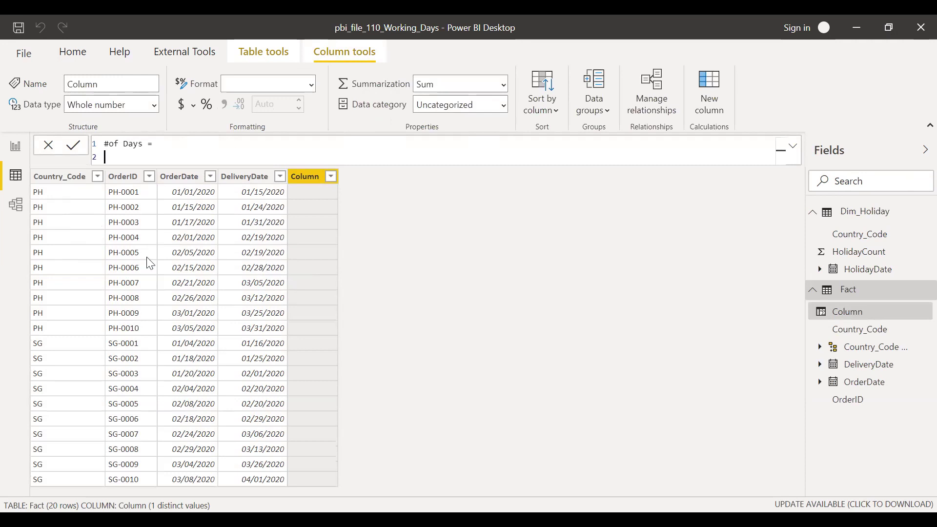
{"action": "type", "text": "var"}
- Define tbl_date = CALENDAR('Fact'[OrderDate],'Fact'[DeliveryDate]) and continue on a new line
{"action": "type", "text": "tbl_date = cal"}
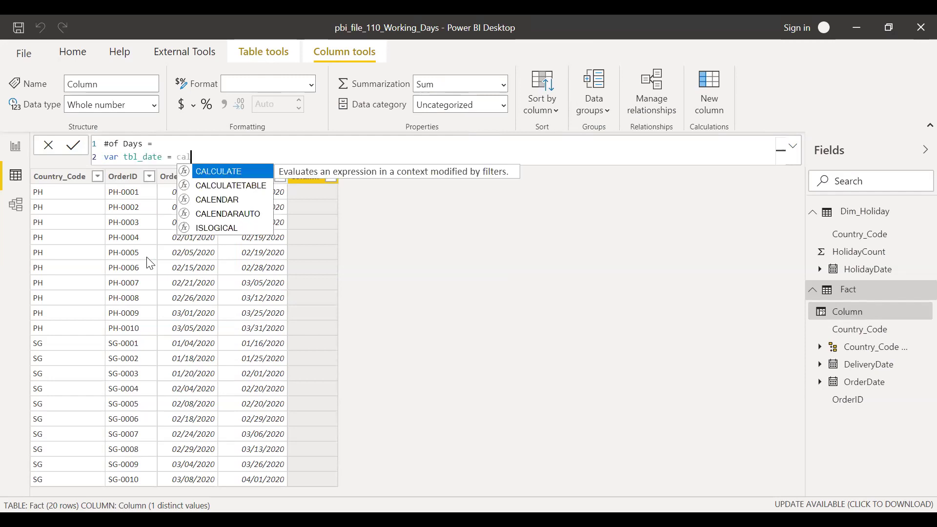
{"action": "key", "text": "Down"}
{"action": "key", "text": "Down"}
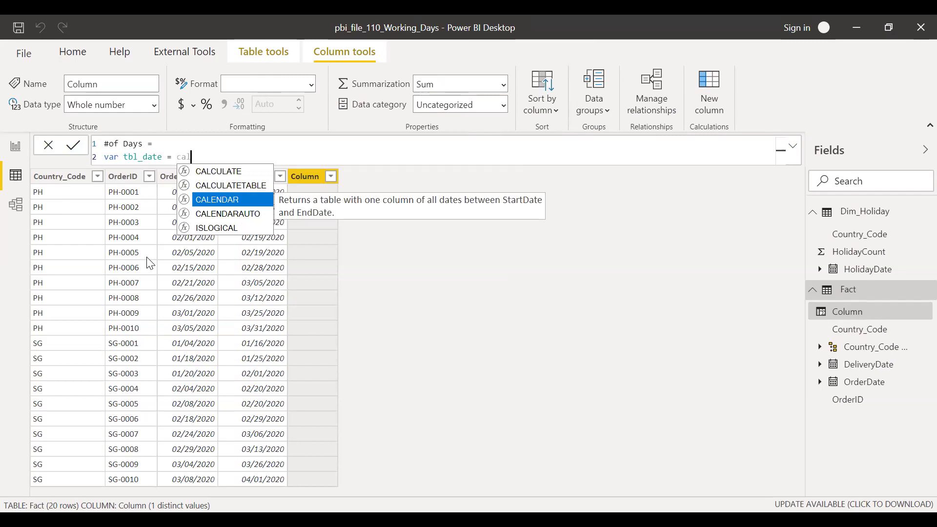
{"action": "key", "text": "Tab"}
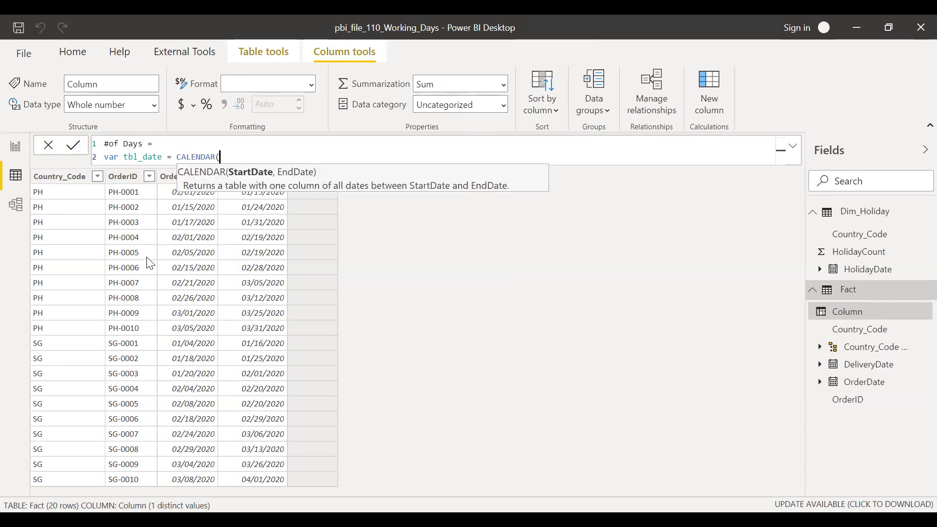
{"action": "type", "text": "o"}
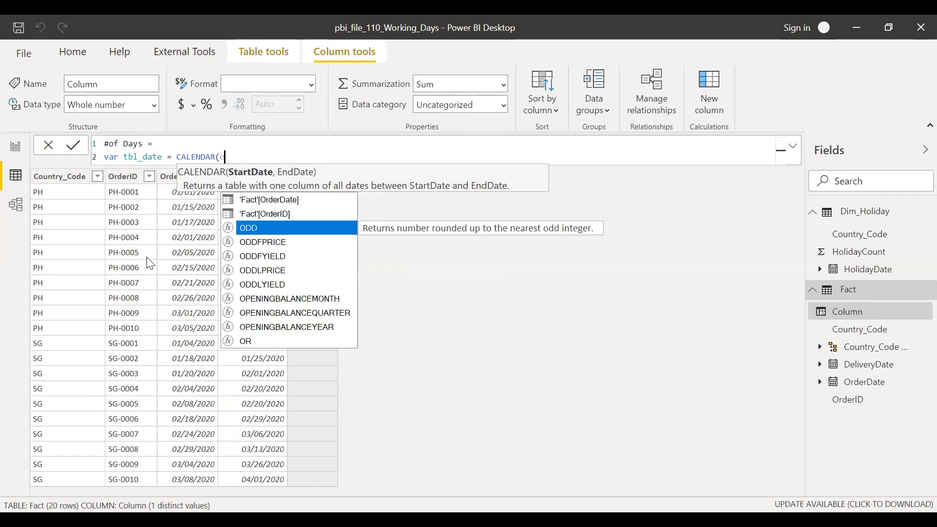
{"action": "key", "text": "Up"}
{"action": "key", "text": "Up"}
{"action": "key", "text": "Tab"}
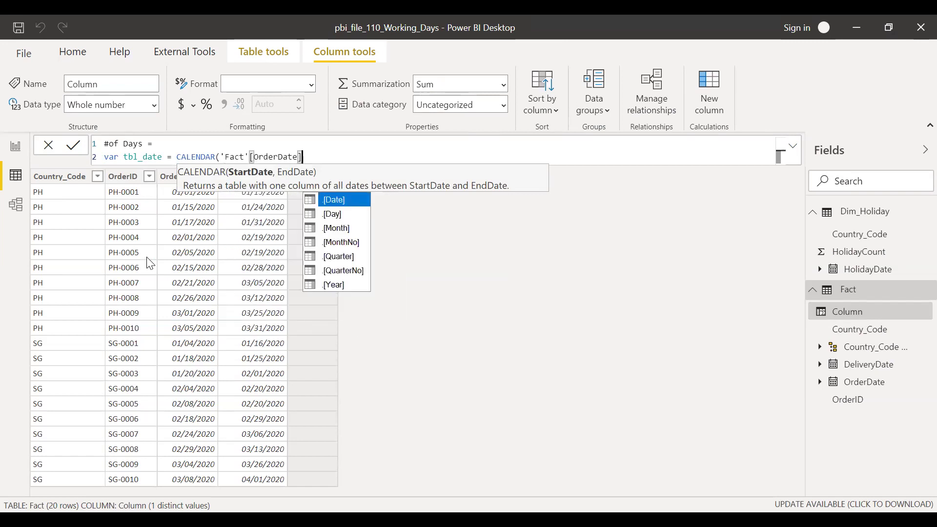
{"action": "type", "text": ","}
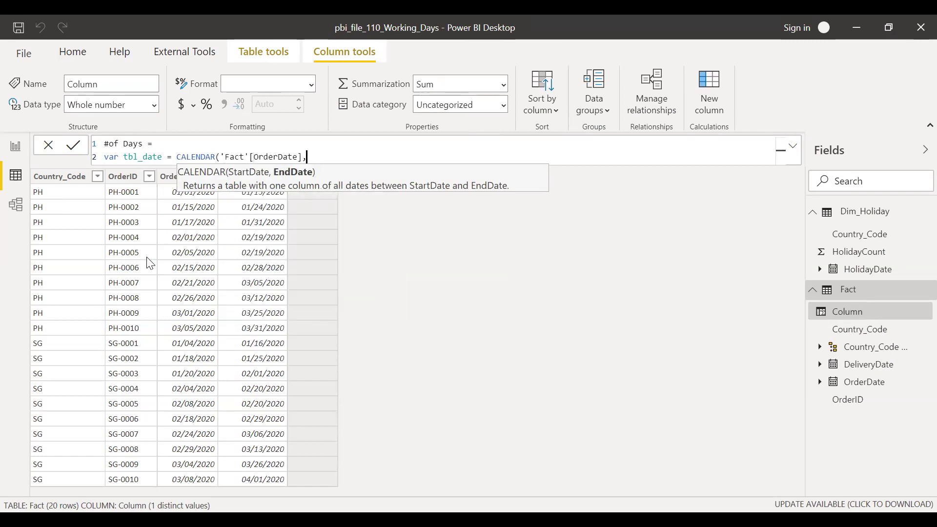
{"action": "type", "text": "deliv"}
{"action": "key", "text": "Tab"}
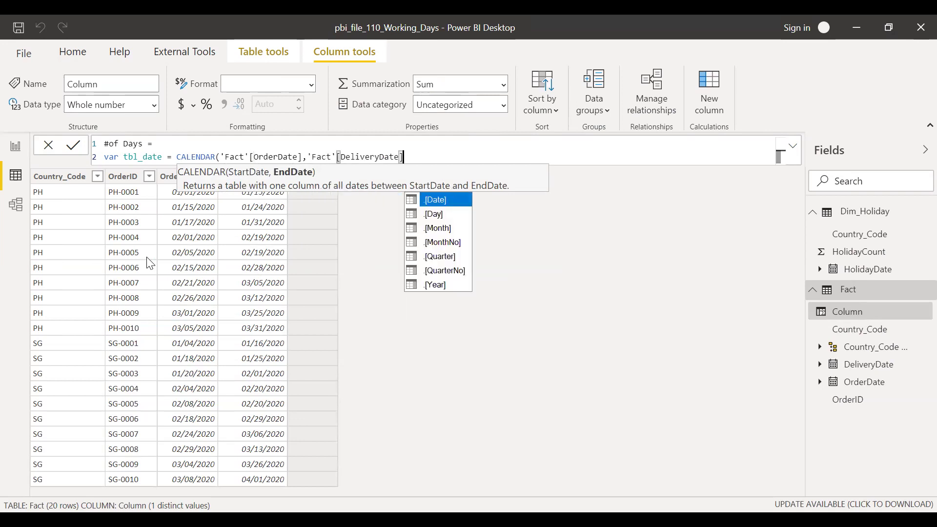
{"action": "type", "text": ")"}
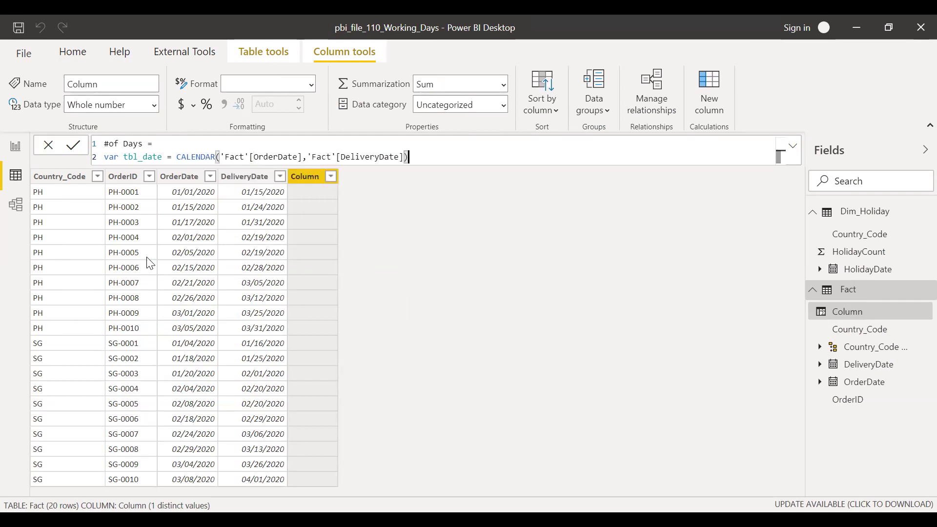
{"action": "key", "text": "shift+Return"}
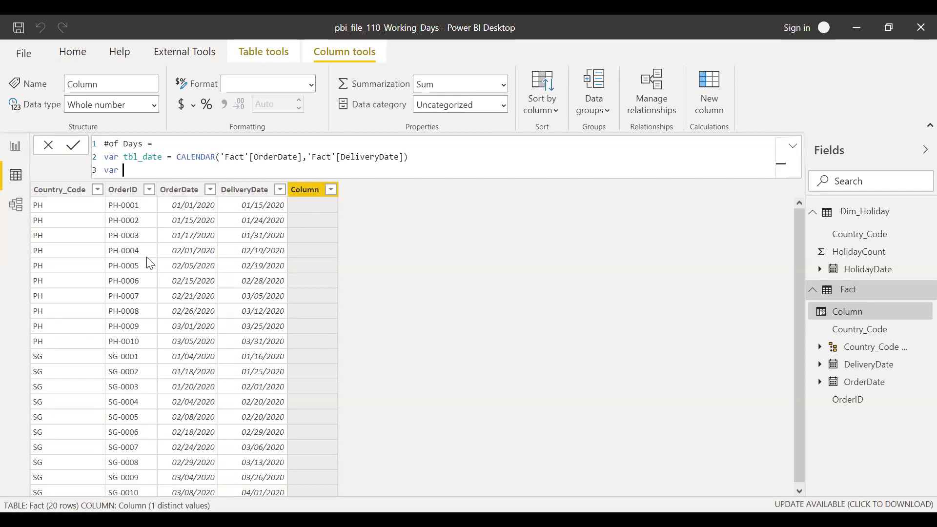
- Start the variable tbl_final_date = ADDCOLUMNS(tbl_date, on the third formula line
{"action": "type", "text": "tbl_final_date = add"}
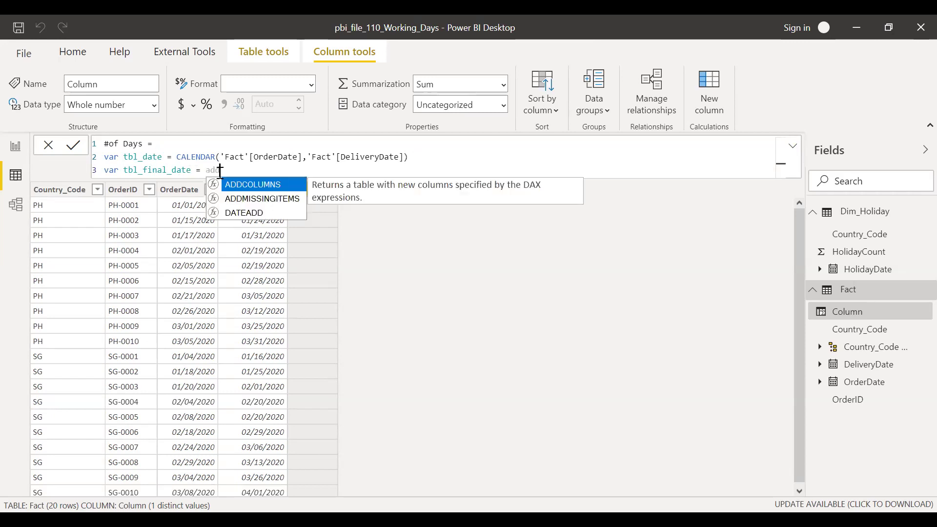
{"action": "key", "text": "Tab"}
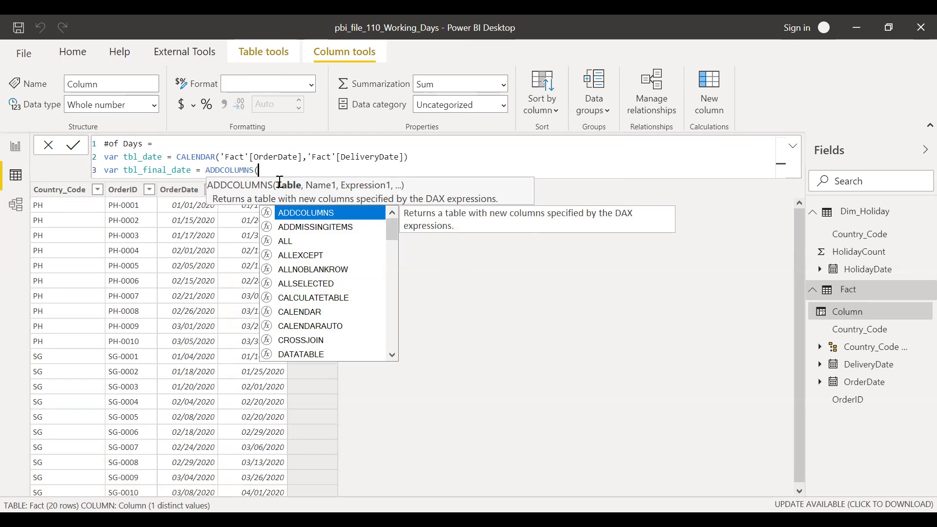
{"action": "type", "text": "tbl"}
{"action": "key", "text": "Tab"}
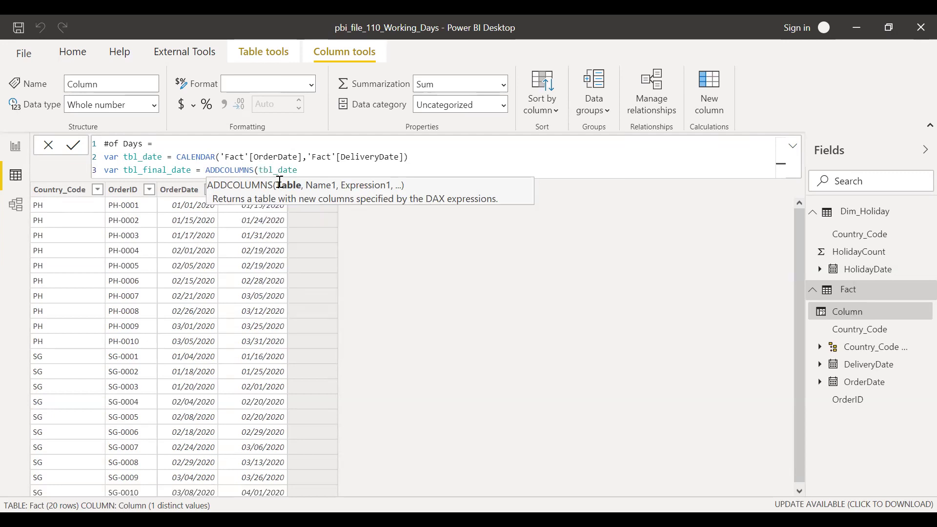
{"action": "type", "text": ","}
- Add a "WorkingDay" column IF(WEEKDAY([Date],2)>5,0,1) and begin a "Holiday" column
{"action": "type", "text": "\"WorkingDay"}
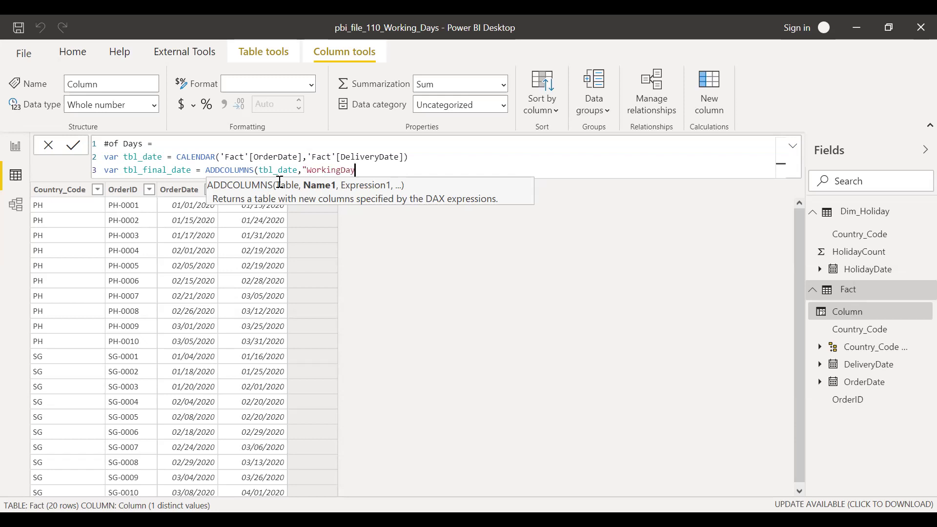
{"action": "type", "text": "\","}
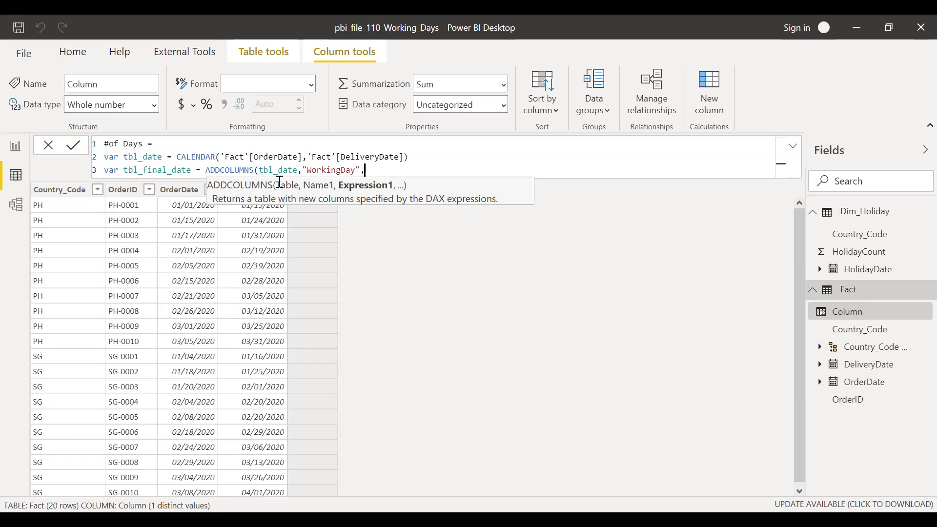
{"action": "type", "text": "IF("}
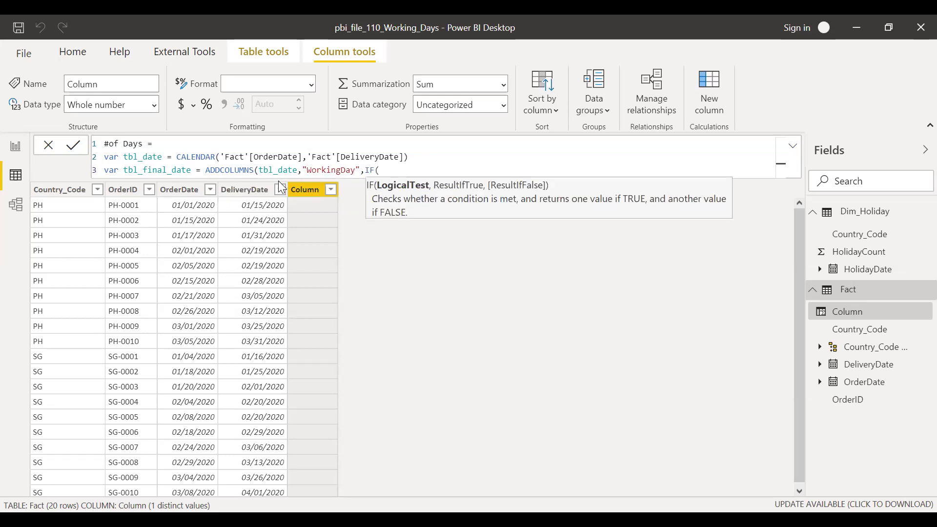
{"action": "type", "text": "wee"}
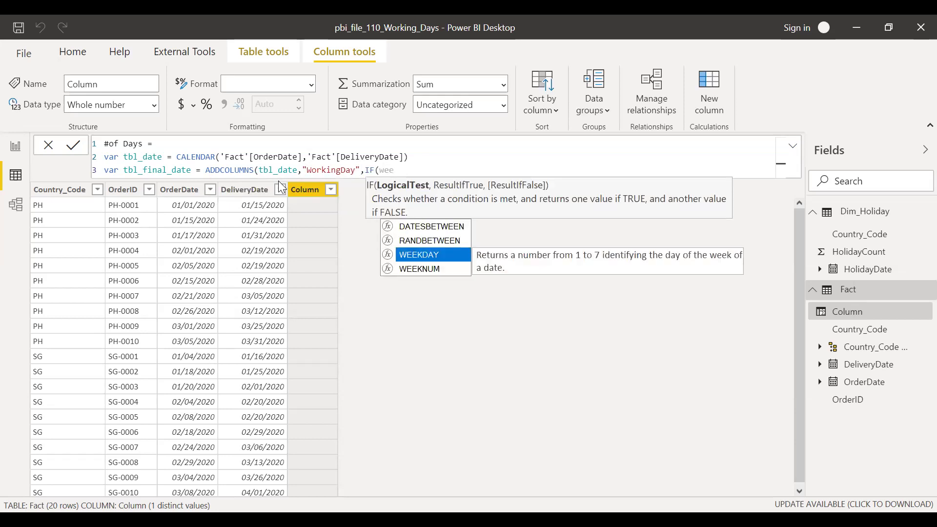
{"action": "key", "text": "Tab"}
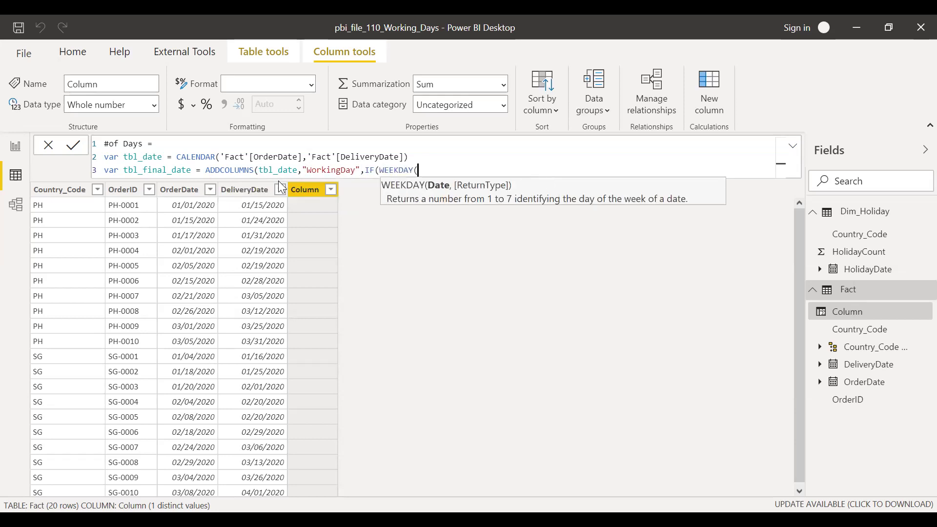
{"action": "type", "text": "date"}
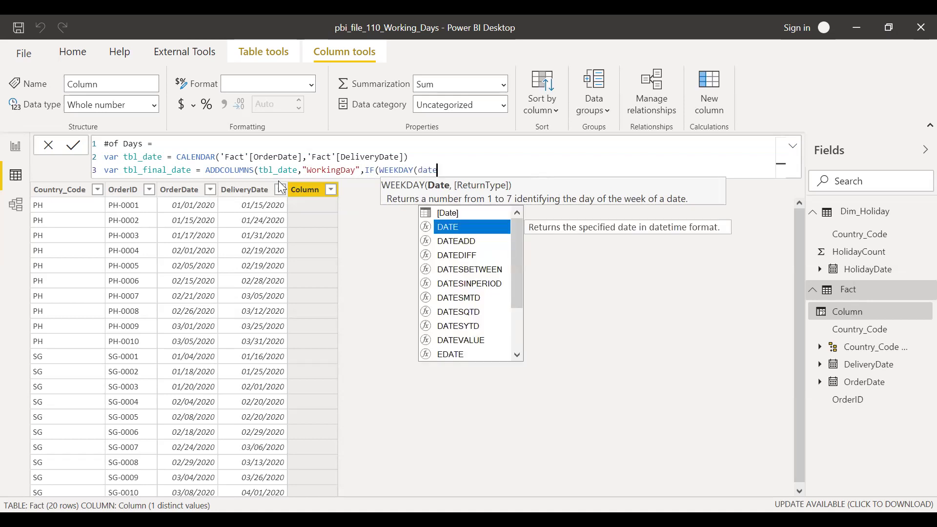
{"action": "key", "text": "Up"}
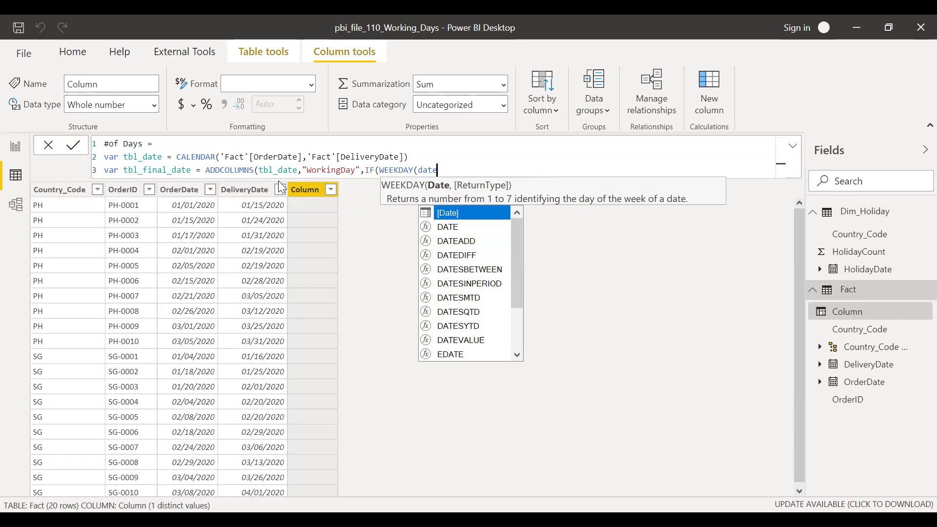
{"action": "key", "text": "Tab"}
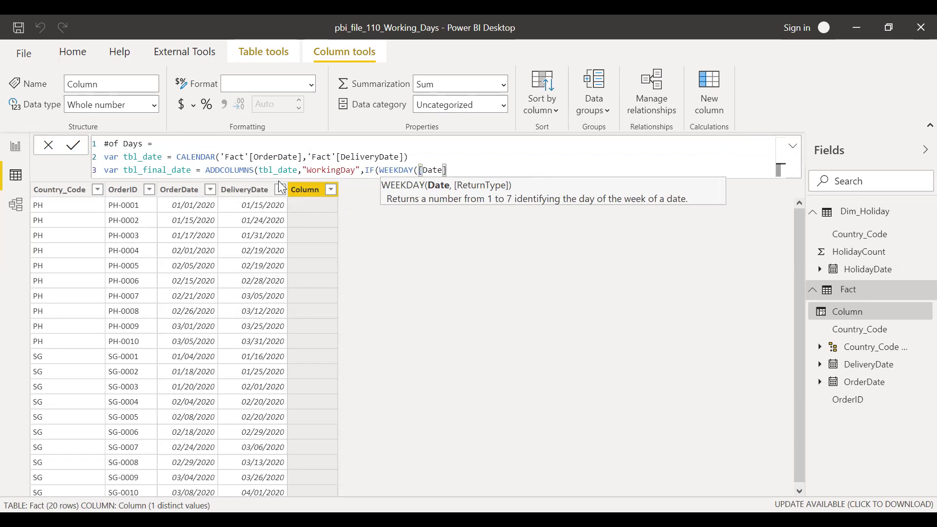
{"action": "type", "text": ","}
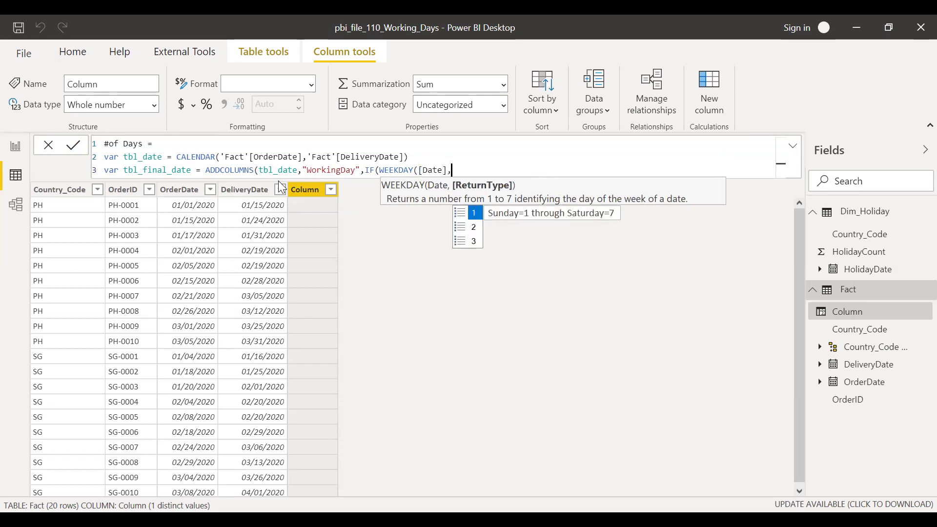
{"action": "key", "text": "Down"}
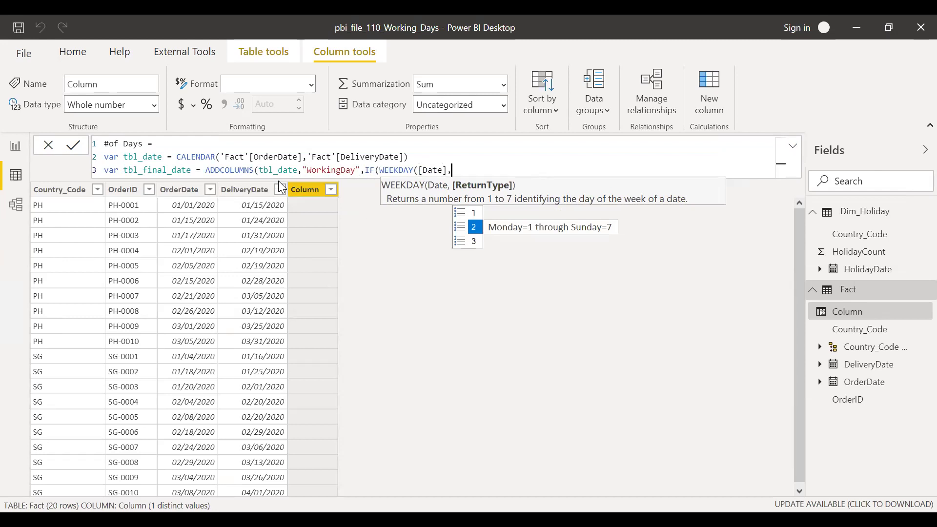
{"action": "key", "text": "Tab"}
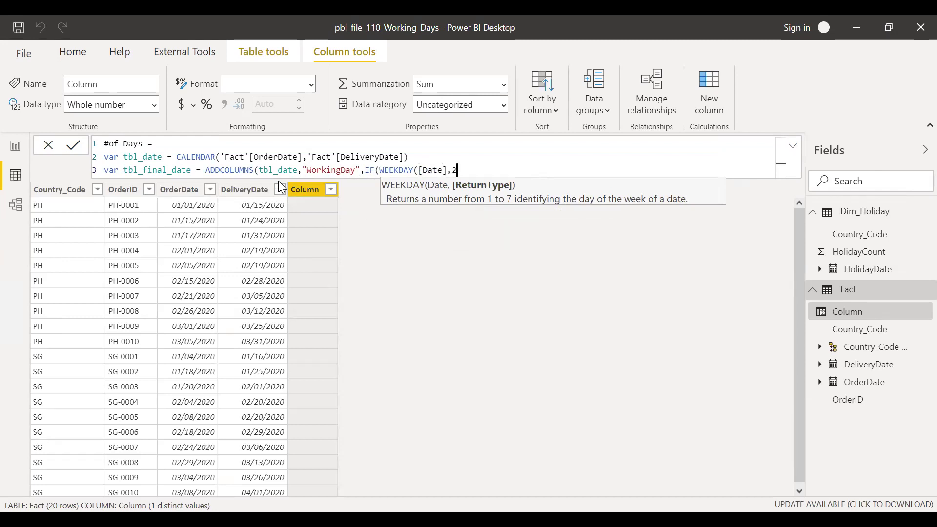
{"action": "type", "text": ")"}
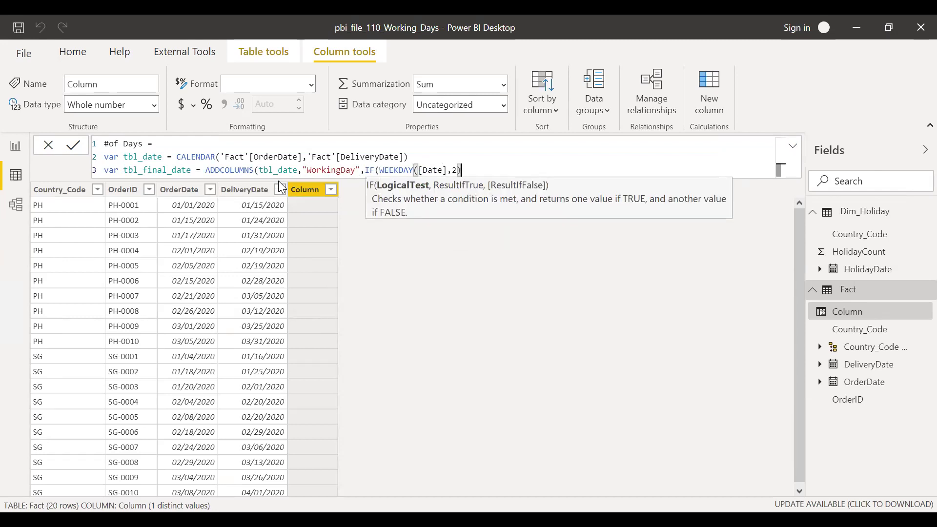
{"action": "type", "text": ">5,"}
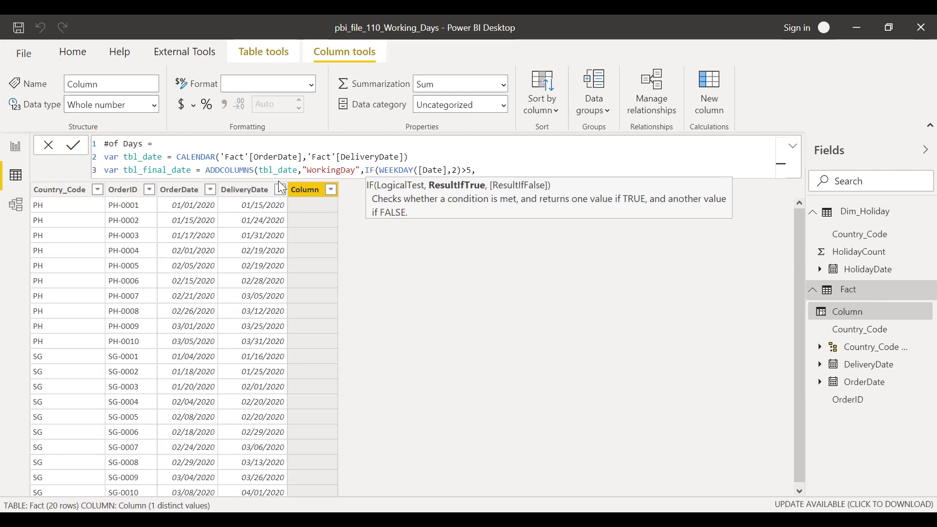
{"action": "type", "text": "0,1)"}
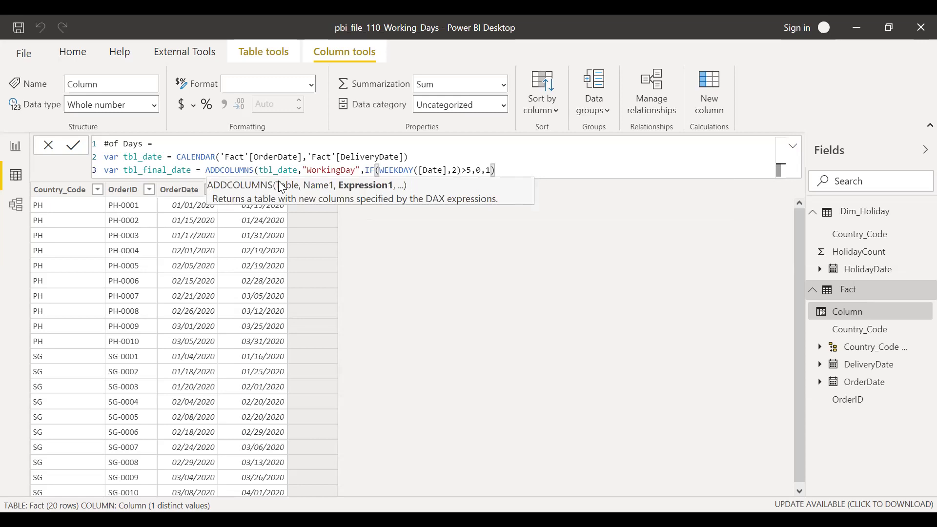
{"action": "type", "text": ","}
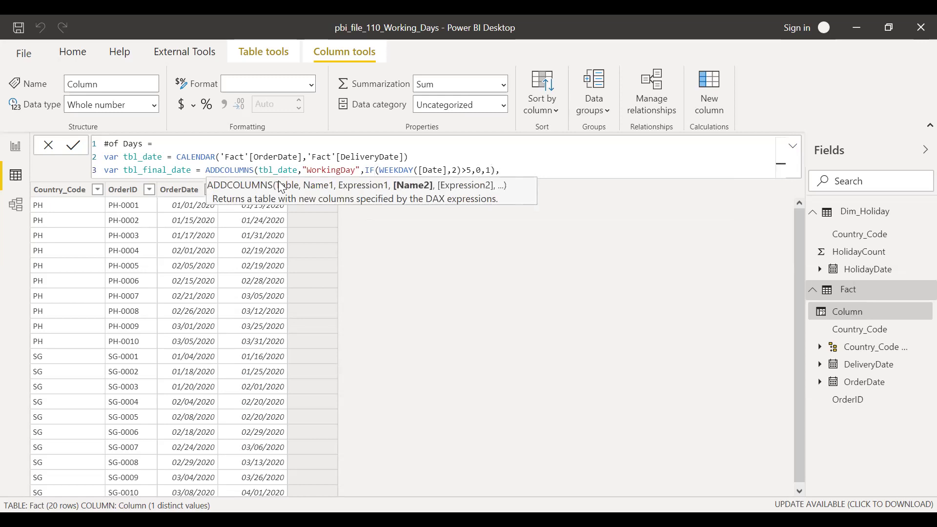
{"action": "type", "text": "\"Holiday\","}
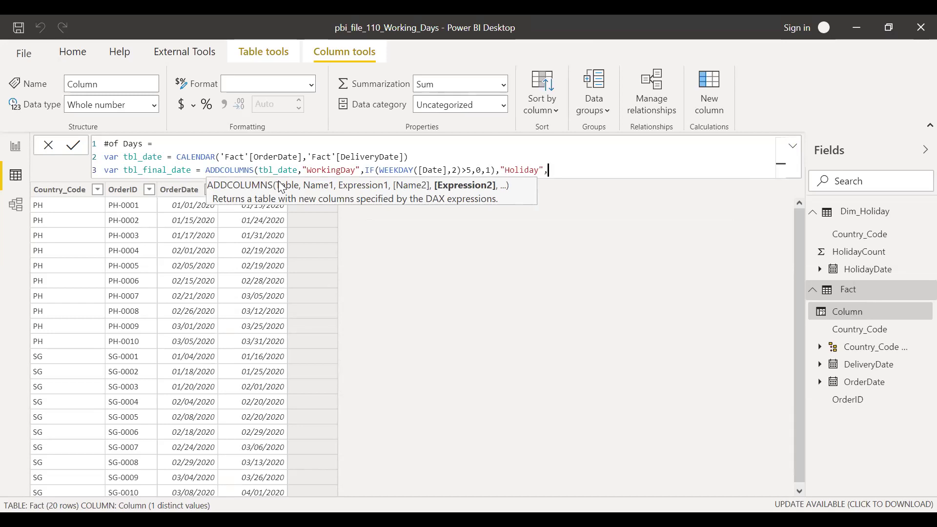
- Begin LOOKUPVALUE returning Dim_Holiday[HolidayCount], searched by Dim_Holiday[HolidayDate]
{"action": "type", "text": "1"}
{"action": "type", "text": "o"}
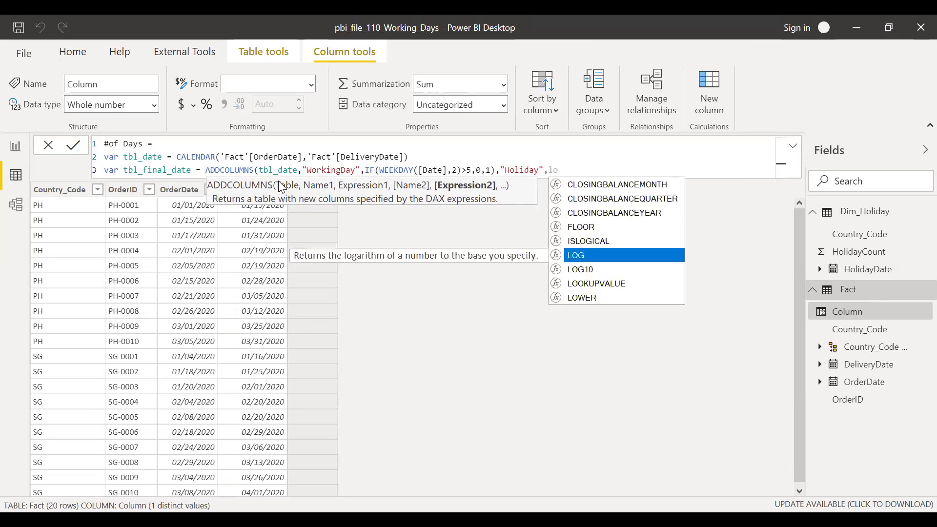
{"action": "type", "text": "ok"}
{"action": "key", "text": "Tab"}
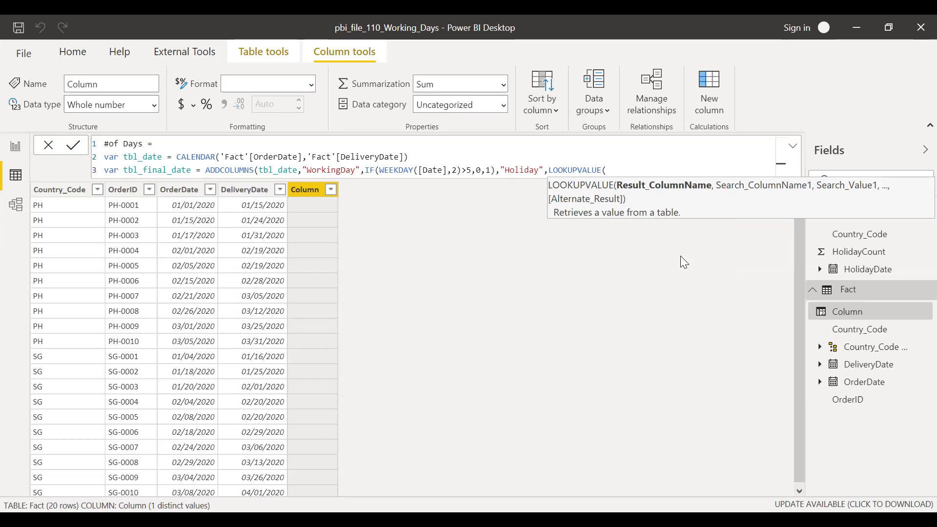
{"action": "type", "text": "di"}
{"action": "key", "text": "Down"}
{"action": "key", "text": "Down"}
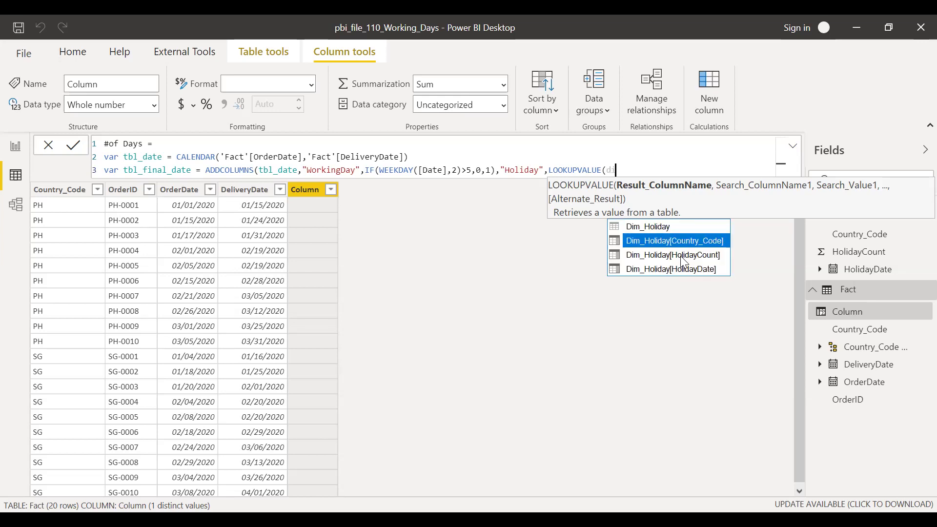
{"action": "key", "text": "Tab"}
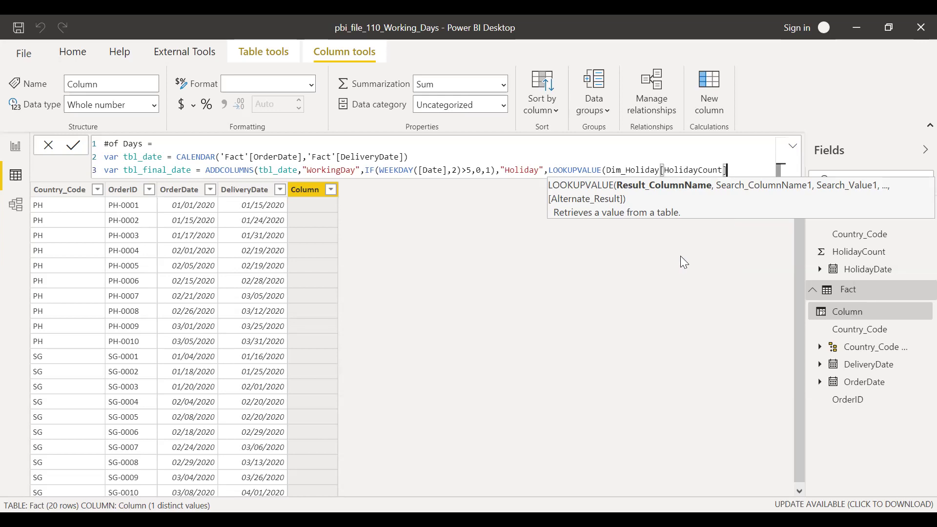
{"action": "type", "text": ","}
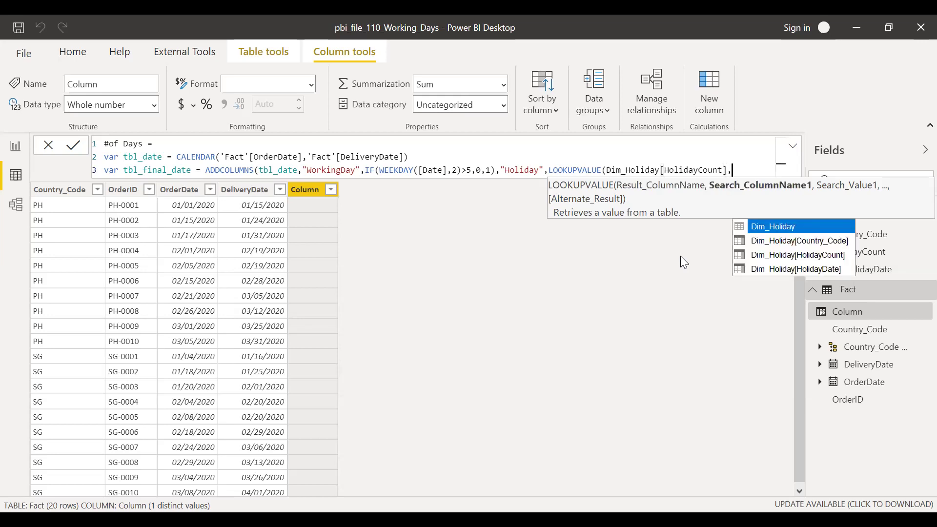
{"action": "key", "text": "Down"}
{"action": "key", "text": "Down"}
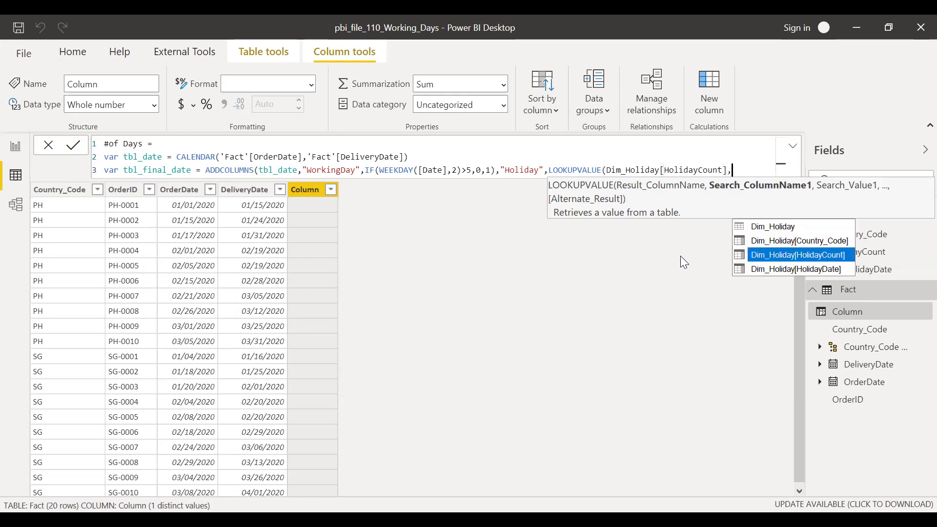
{"action": "key", "text": "Down"}
{"action": "key", "text": "Tab"}
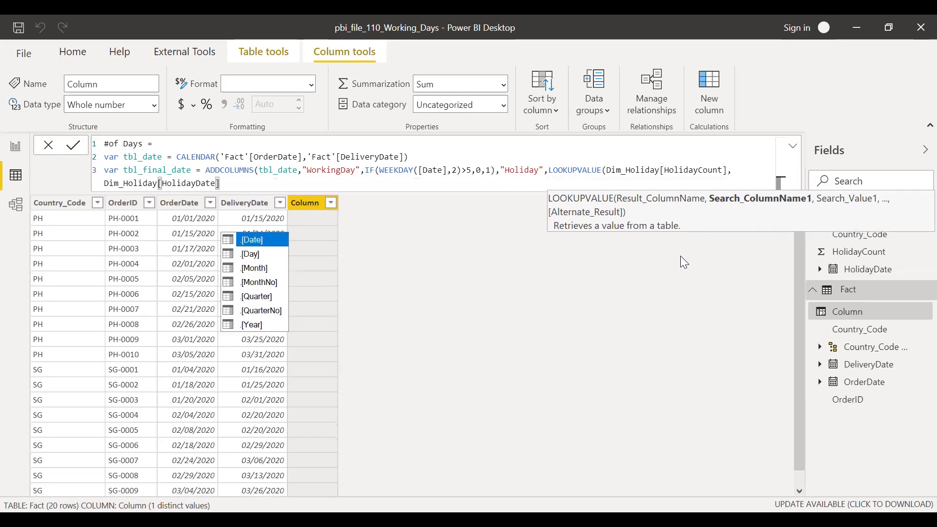
- Match HolidayDate to [Date] and Dim_Holiday[Country_Code] to 'Fact'[Country_Code], closing the lookup
{"action": "type", "text": ","}
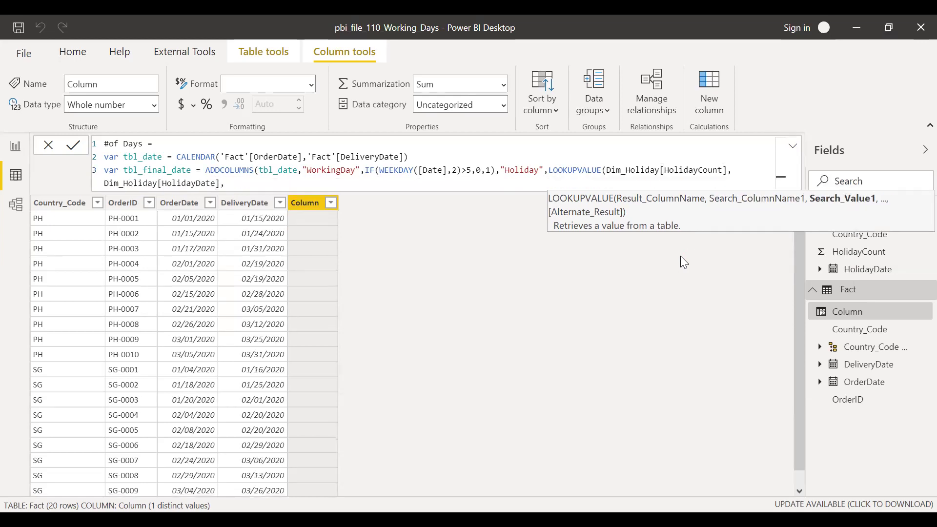
{"action": "type", "text": "date"}
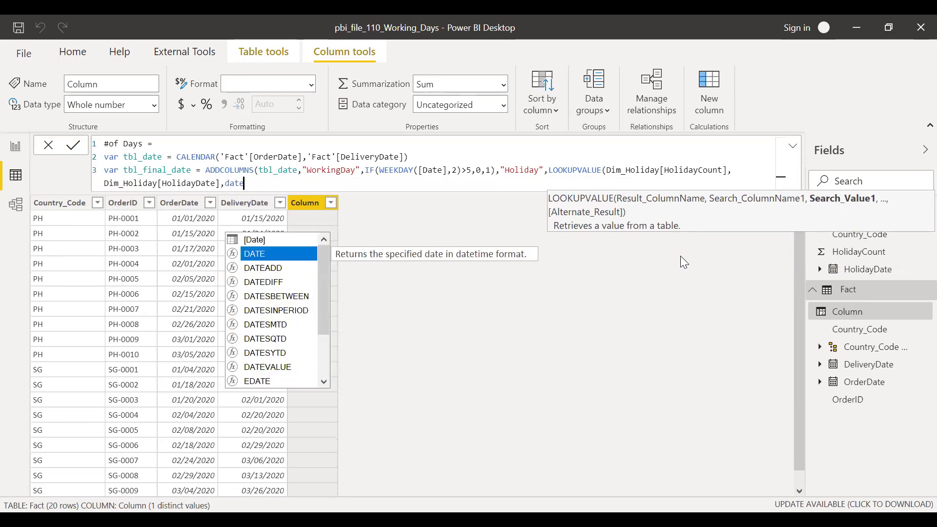
{"action": "key", "text": "Up"}
{"action": "key", "text": "Tab"}
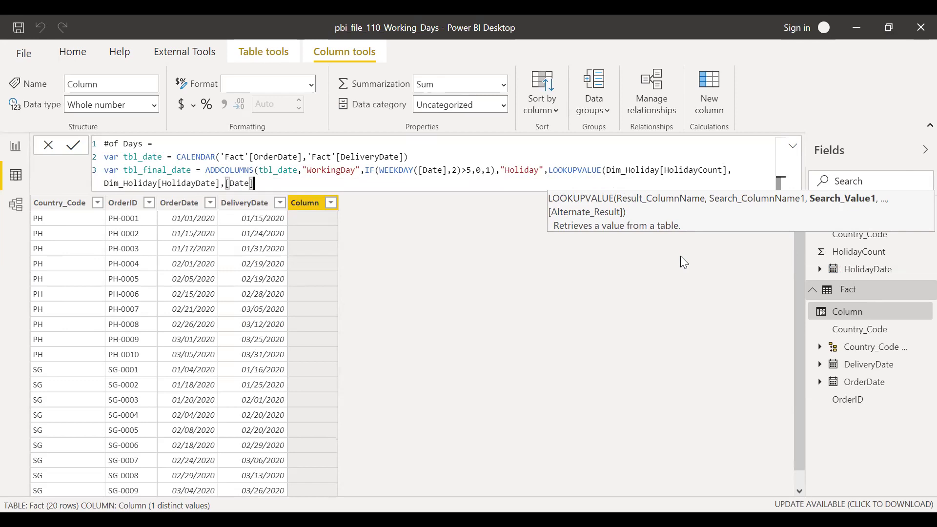
{"action": "type", "text": ","}
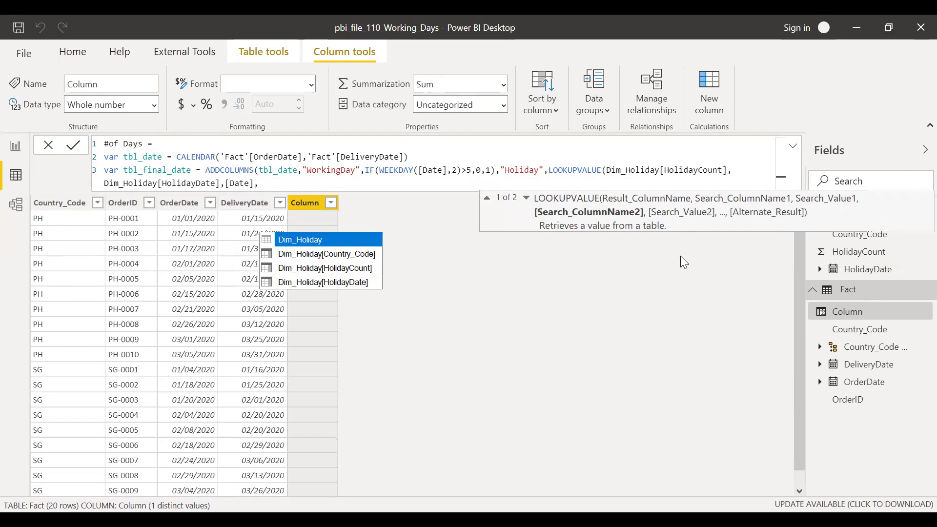
{"action": "key", "text": "Down"}
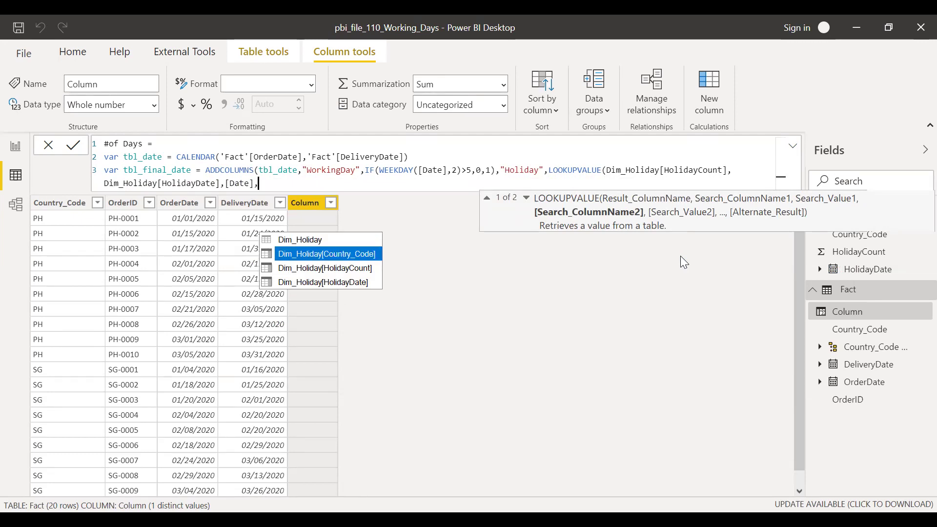
{"action": "key", "text": "Tab"}
{"action": "type", "text": ","}
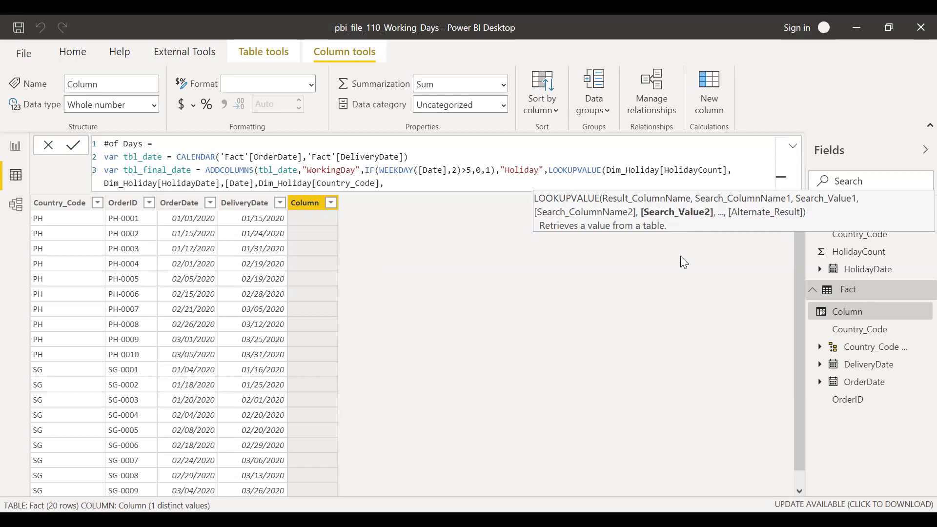
{"action": "type", "text": "coun"}
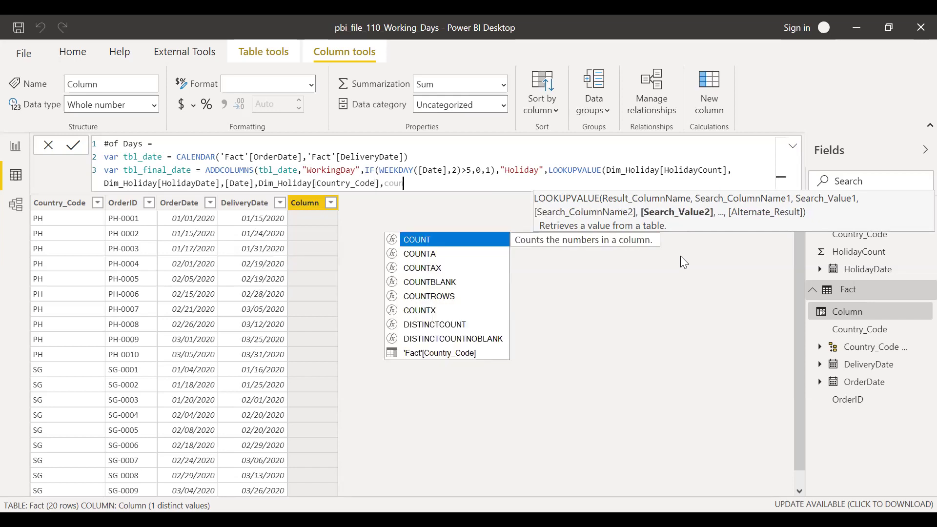
{"action": "type", "text": "t"}
{"action": "key", "text": "Down"}
{"action": "key", "text": "Down"}
{"action": "key", "text": "Down"}
{"action": "key", "text": "Down"}
{"action": "key", "text": "Down"}
{"action": "key", "text": "Down"}
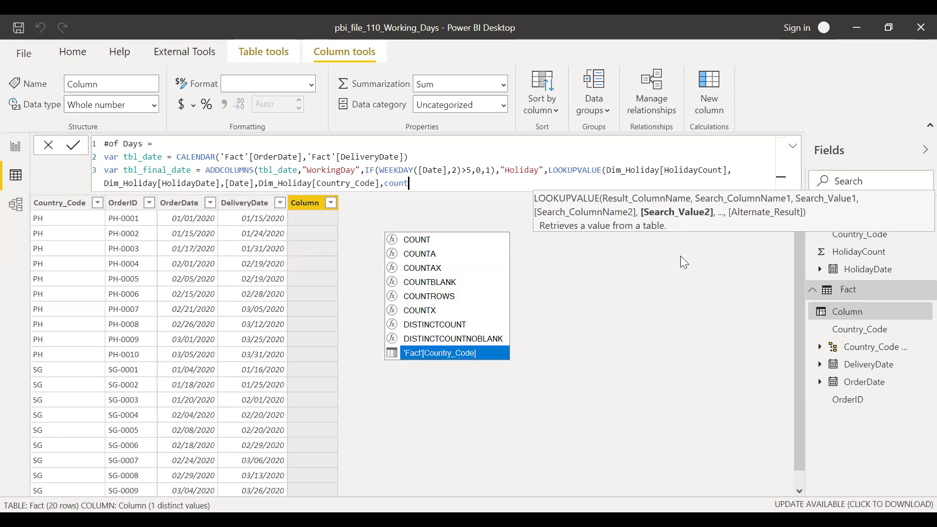
{"action": "key", "text": "Tab"}
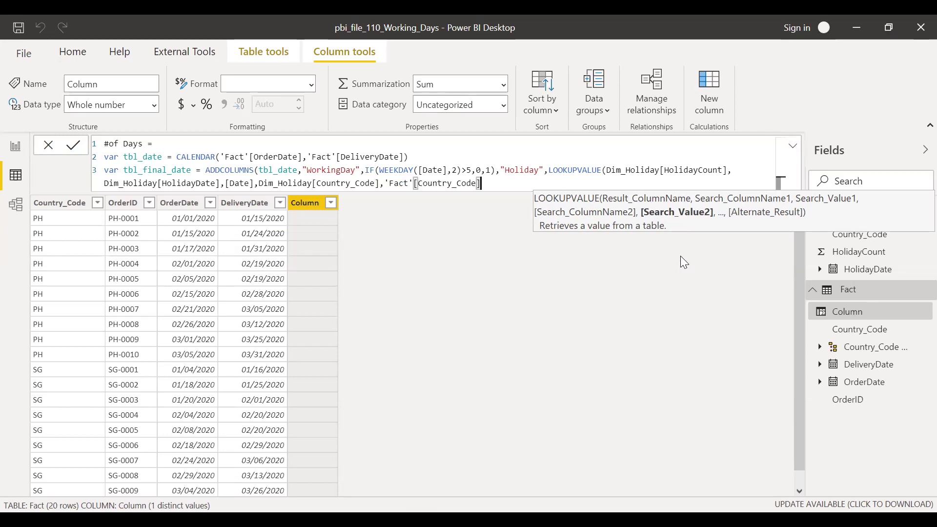
{"action": "type", "text": "))"}
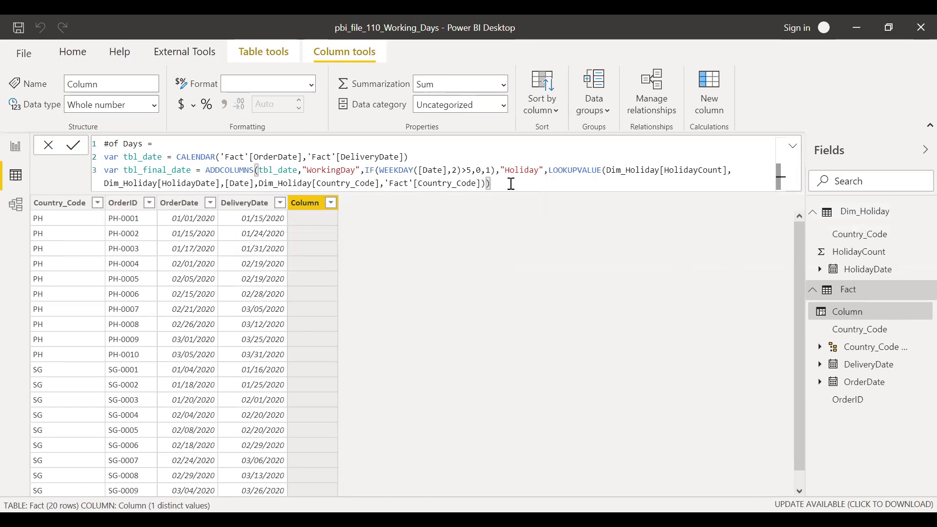
- Wrap the Holiday lookup in IFERROR(…,0), close ADDCOLUMNS, and start a fourth line
{"action": "key", "text": "BackSpace"}
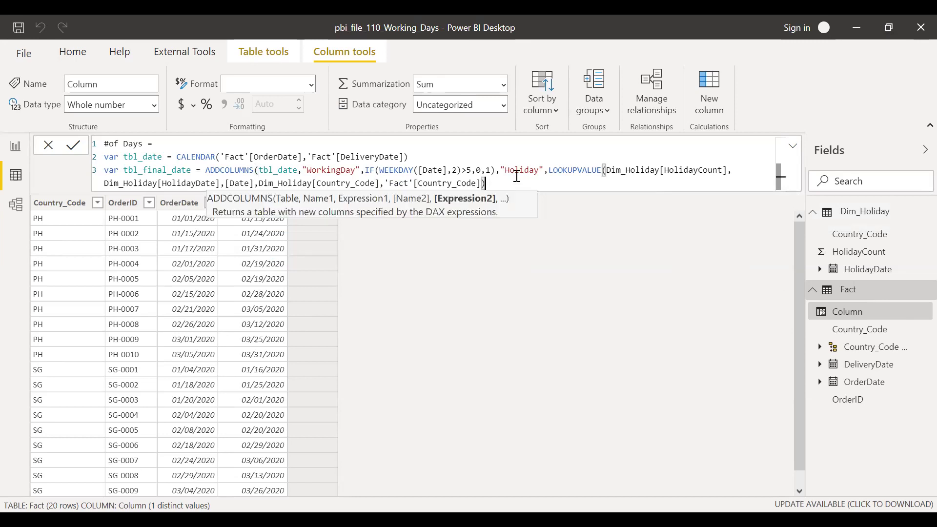
{"action": "left_click", "coordinate": [550, 170]}
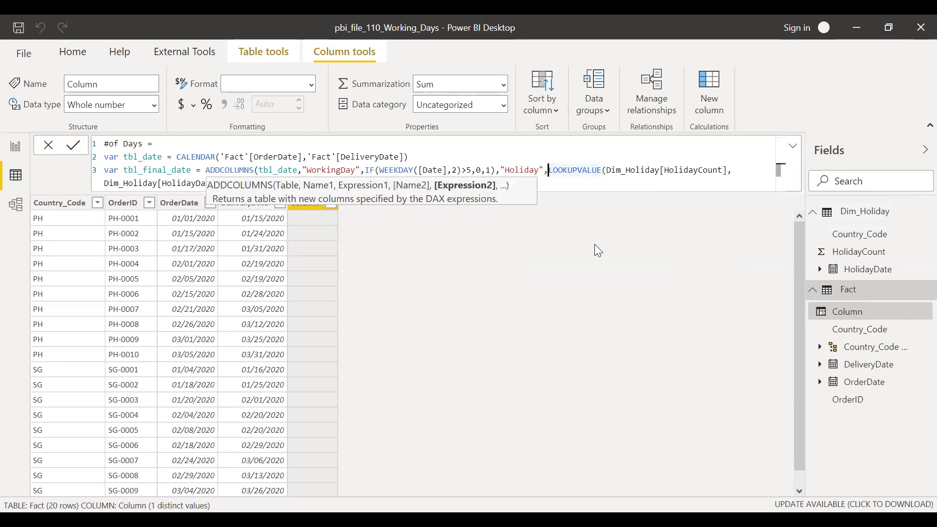
{"action": "type", "text": "if"}
{"action": "key", "text": "Down"}
{"action": "key", "text": "Down"}
{"action": "key", "text": "Tab"}
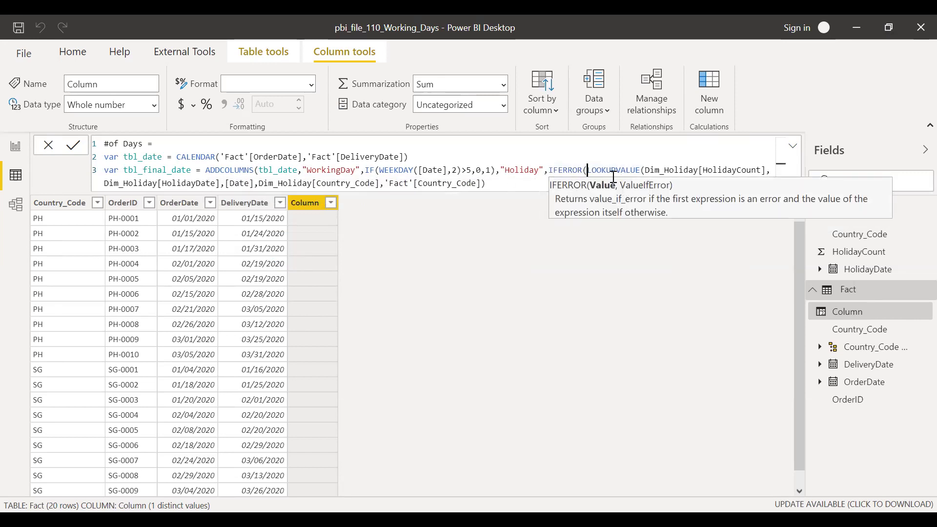
{"action": "left_click", "coordinate": [496, 184]}
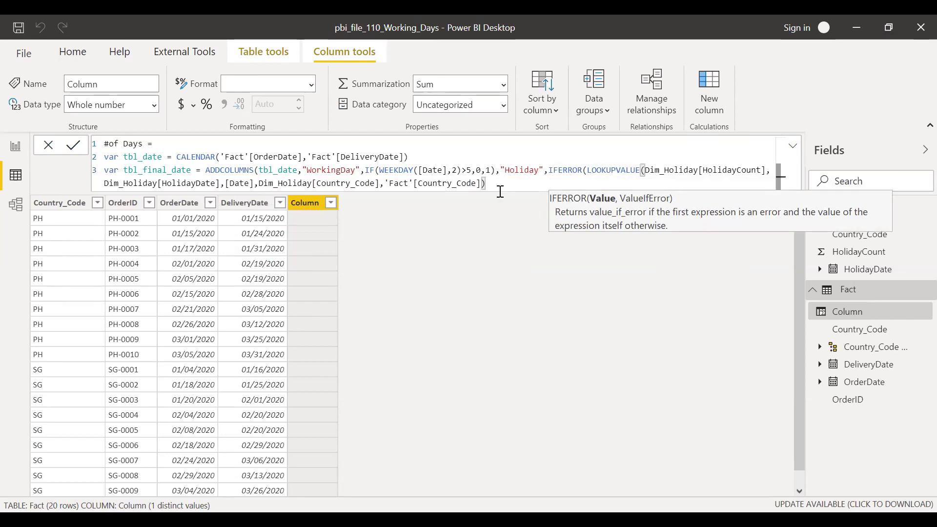
{"action": "type", "text": ","}
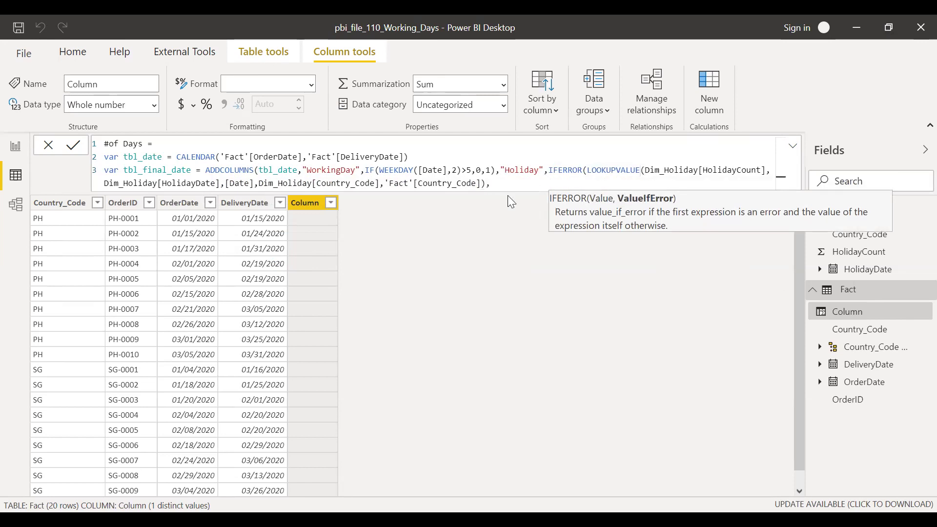
{"action": "type", "text": "0))"}
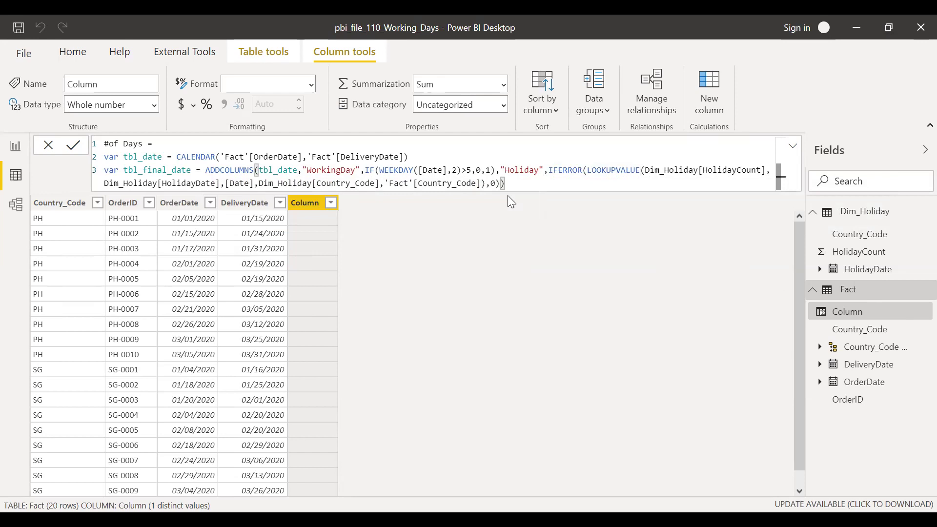
{"action": "key", "text": "shift+Return"}
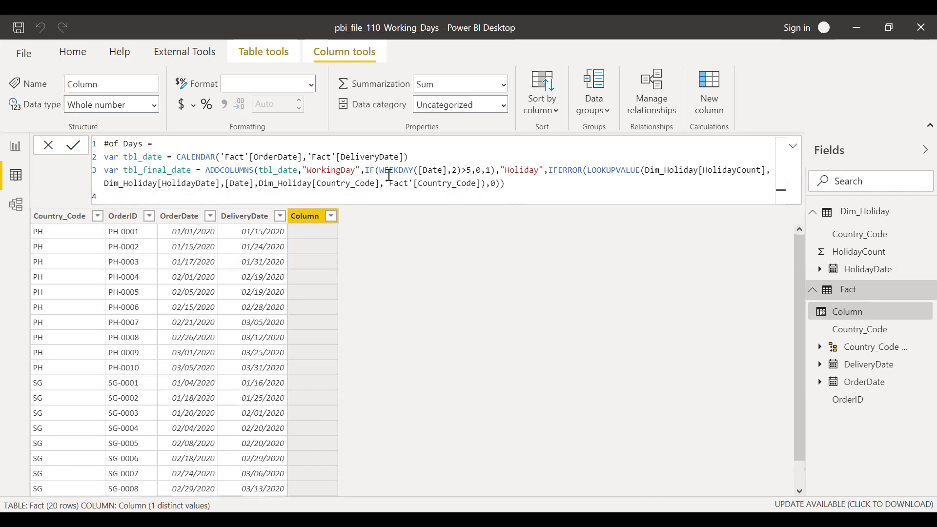
- Add a return line starting SUMX(tbl_final_date, after the variable definitions
{"action": "left_click_drag", "start_coordinate": [108, 170], "coordinate": [524, 191]}
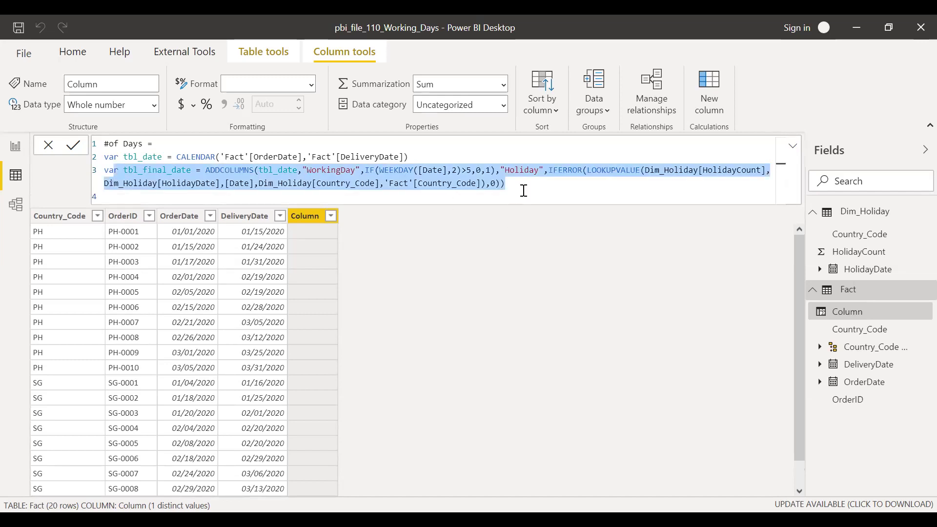
{"action": "left_click", "coordinate": [523, 189]}
{"action": "key", "text": "shift+Return"}
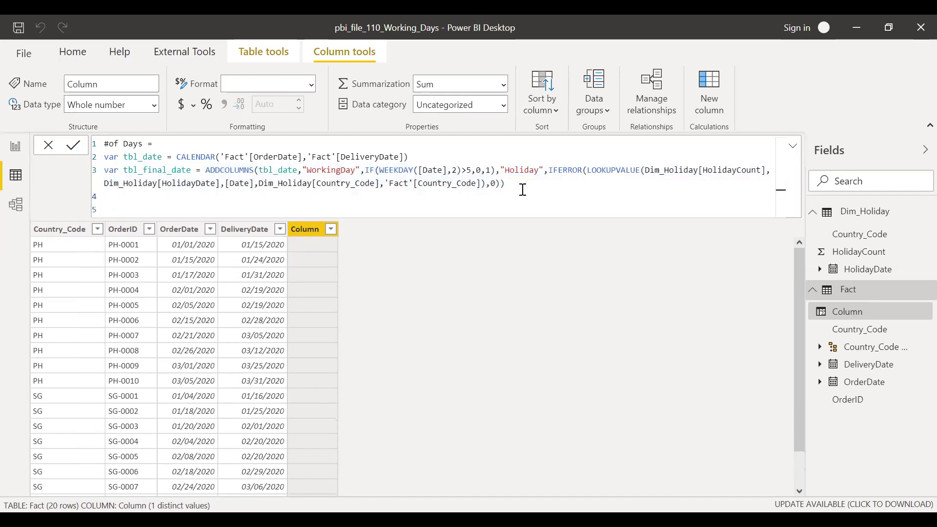
{"action": "type", "text": "sum"}
{"action": "key", "text": "BackSpace"}
{"action": "key", "text": "BackSpace"}
{"action": "key", "text": "BackSpace"}
{"action": "type", "text": "return"}
{"action": "key", "text": "Return"}
{"action": "type", "text": "sum"}
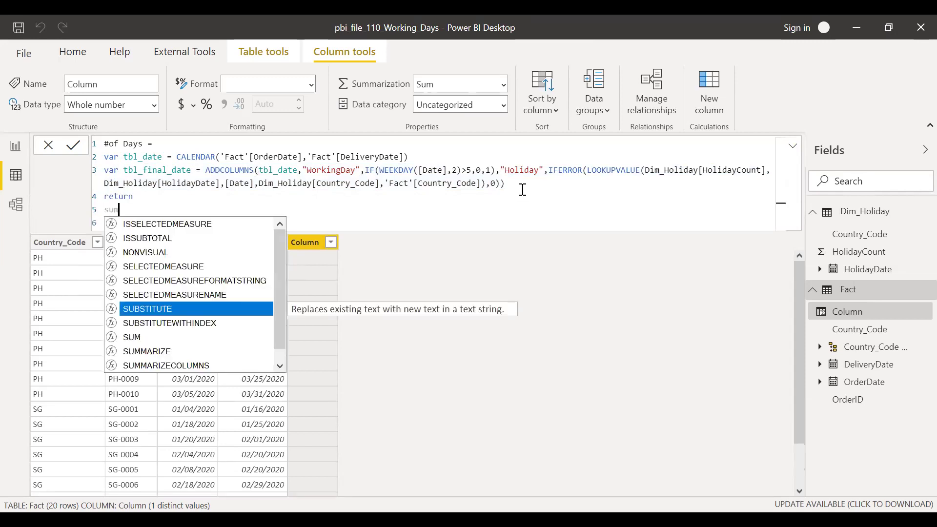
{"action": "type", "text": "x"}
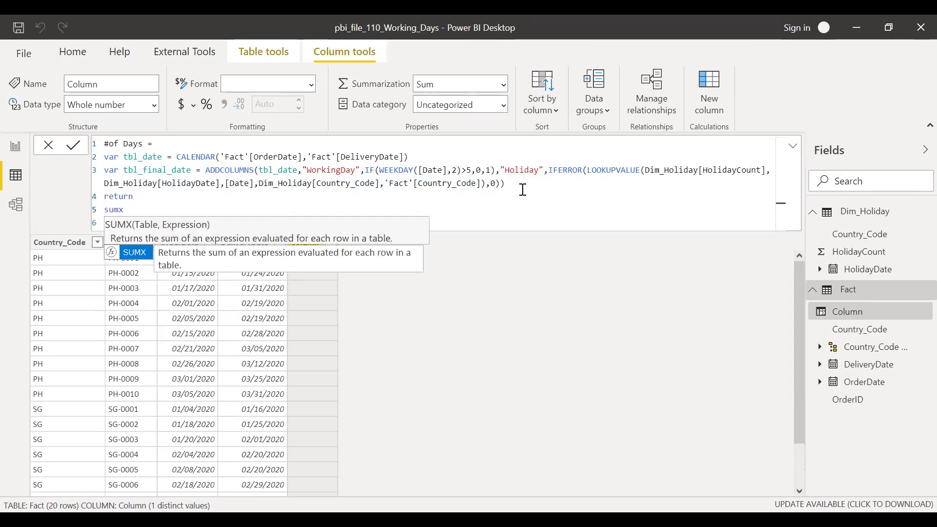
{"action": "key", "text": "Tab"}
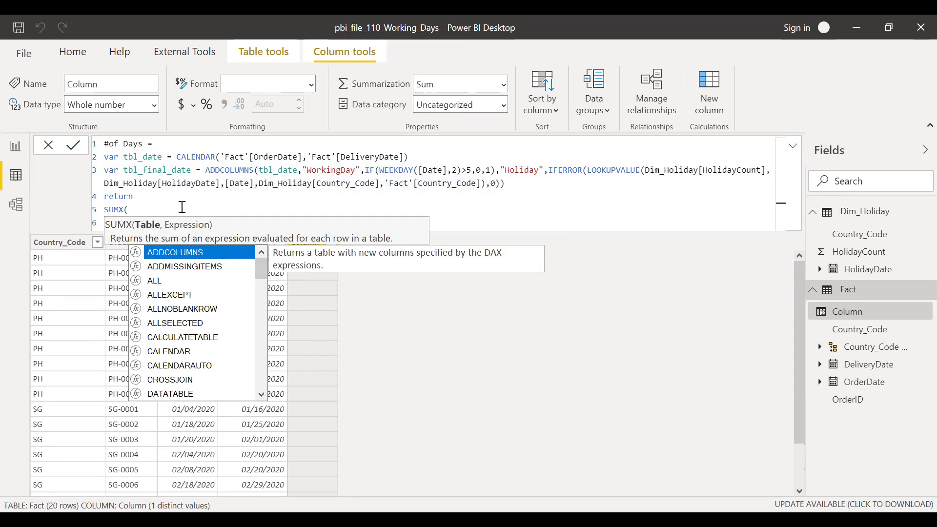
{"action": "type", "text": "tbl"}
{"action": "key", "text": "Down"}
{"action": "key", "text": "Tab"}
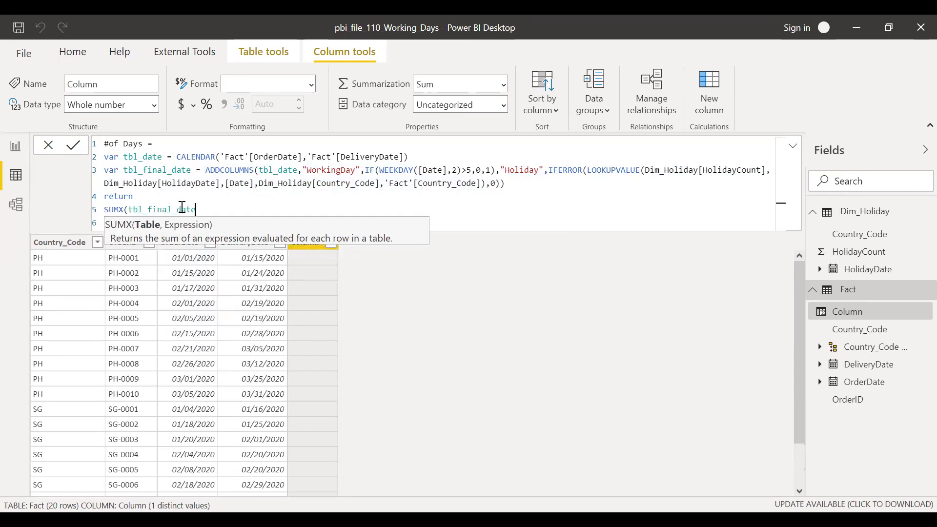
{"action": "type", "text": ","}
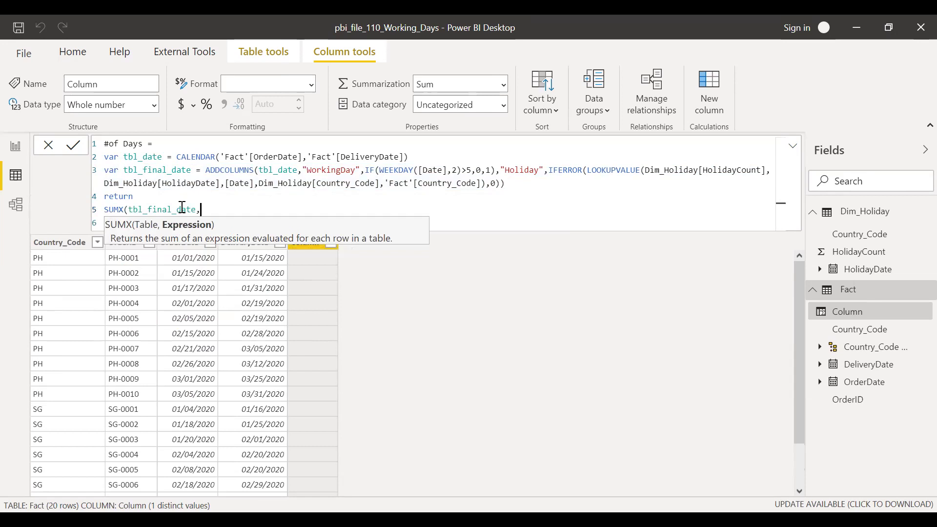
- Count each day with IF([WorkingDay] = 1 && [Holiday] = 0 ,1,0) inside SUMX
{"action": "type", "text": "if"}
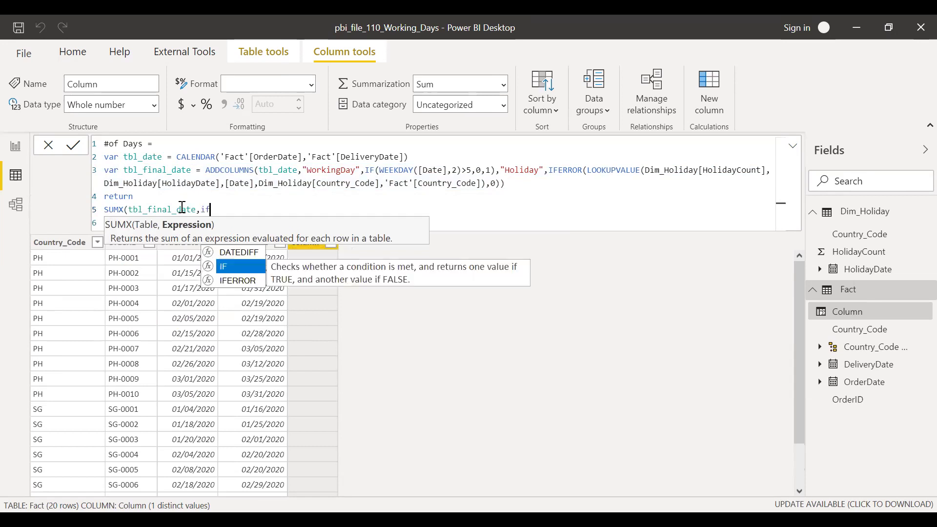
{"action": "key", "text": "Tab"}
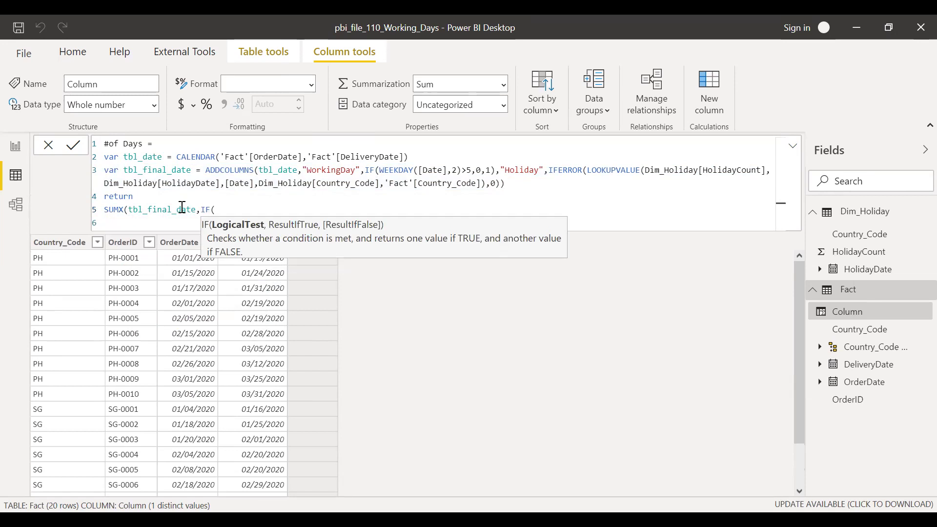
{"action": "type", "text": "worki"}
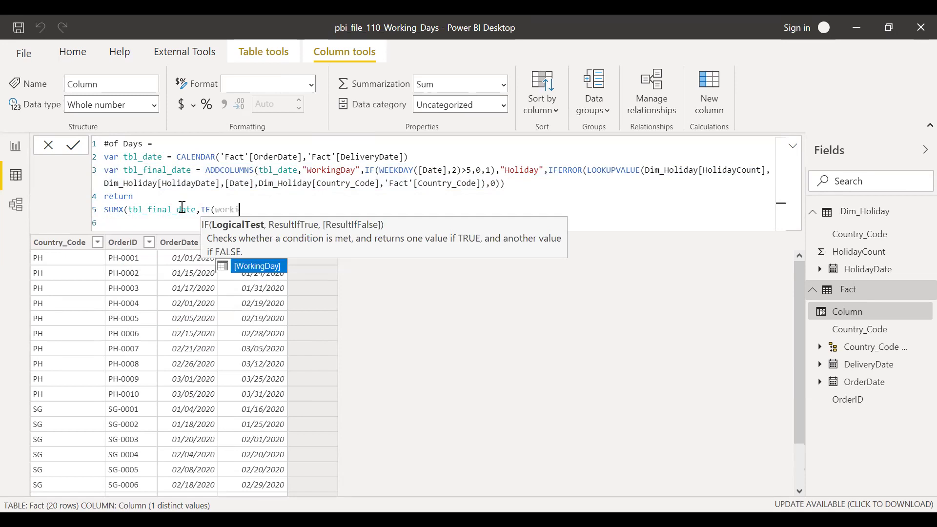
{"action": "key", "text": "Tab"}
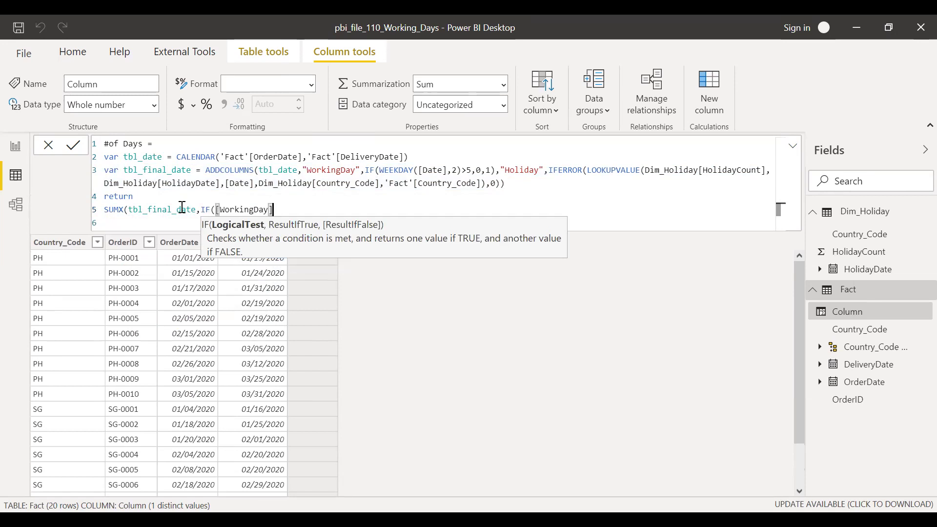
{"action": "type", "text": "= 1 &&"}
{"action": "type", "text": "holi"}
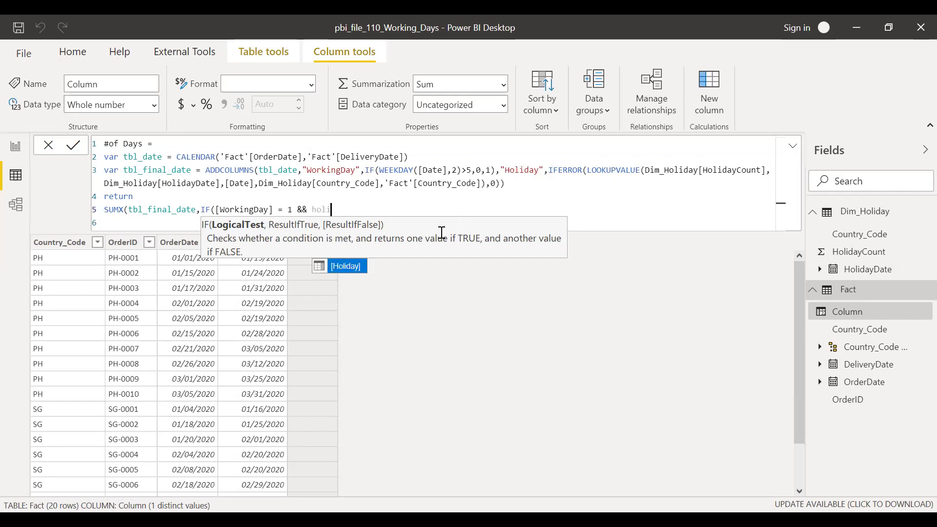
{"action": "key", "text": "Tab"}
{"action": "type", "text": "="}
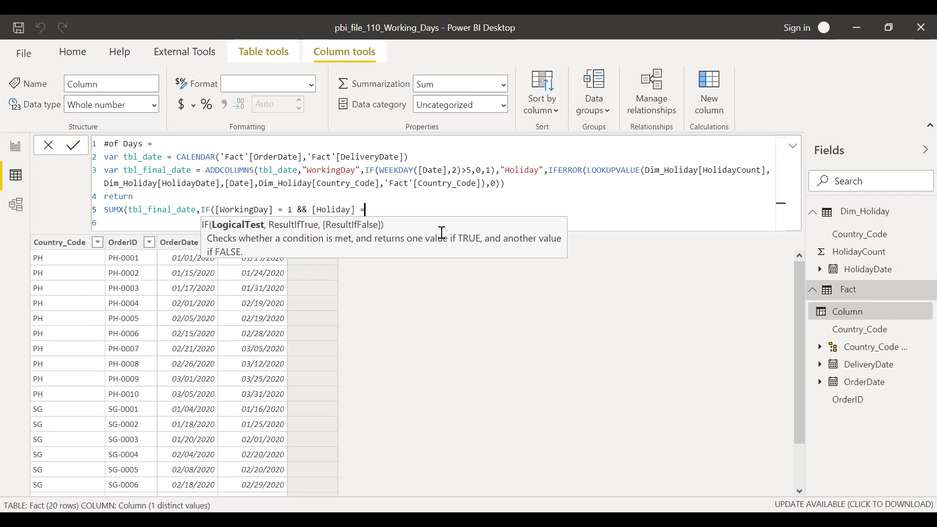
{"action": "type", "text": " 0 ,"}
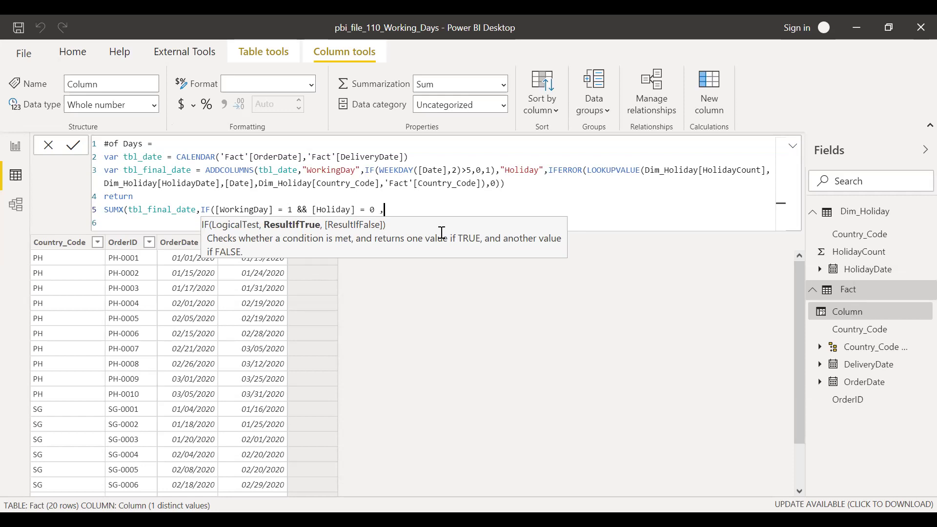
{"action": "type", "text": "1,0)"}
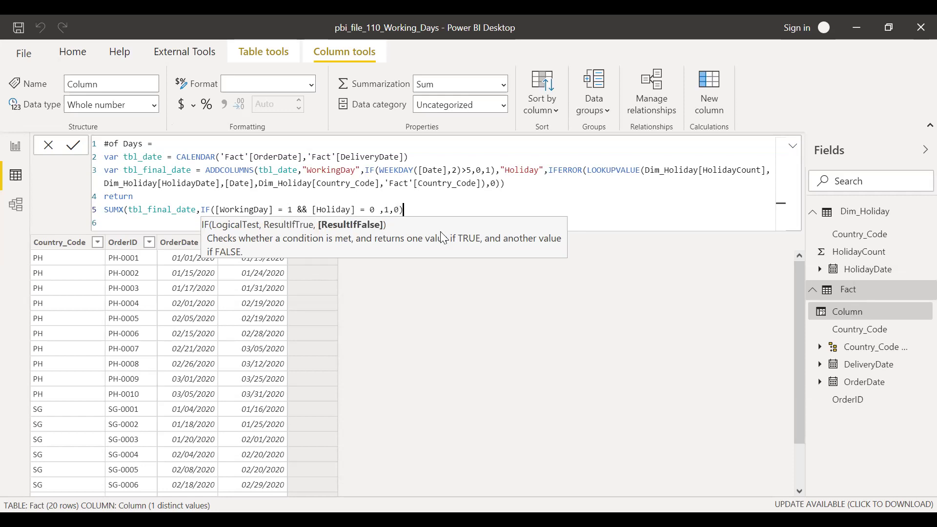
{"action": "type", "text": ")"}
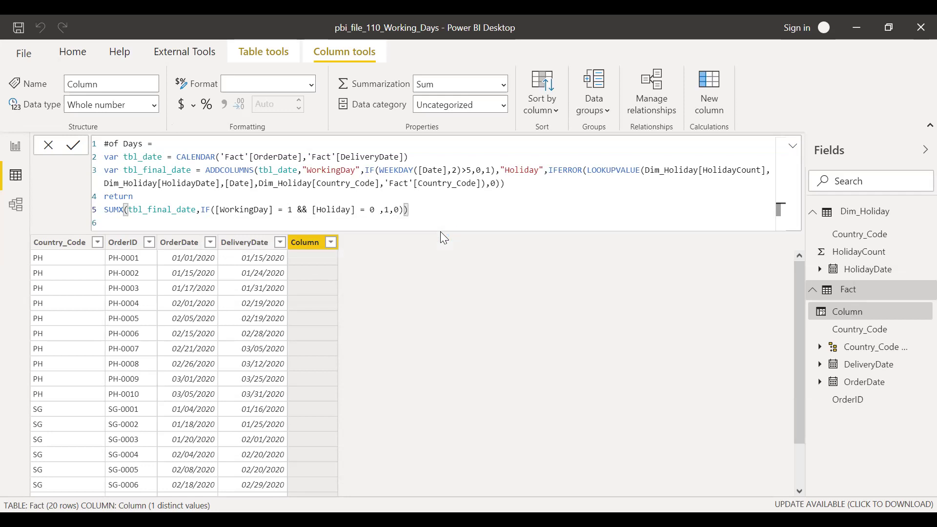
- Commit the #of Days formula, yielding counts like 10, 8, 11, and select its last lines to review
{"action": "key", "text": "Return"}
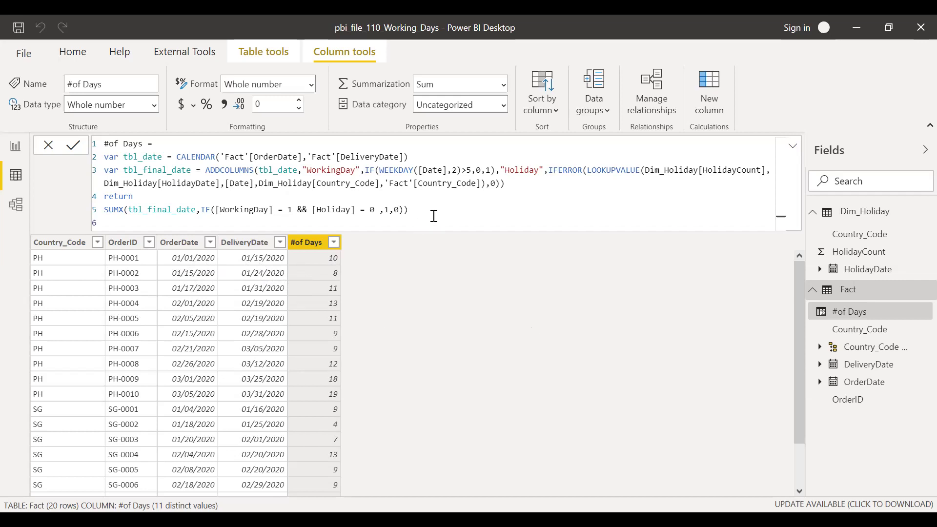
{"action": "left_click", "coordinate": [162, 183], "text": "shift"}
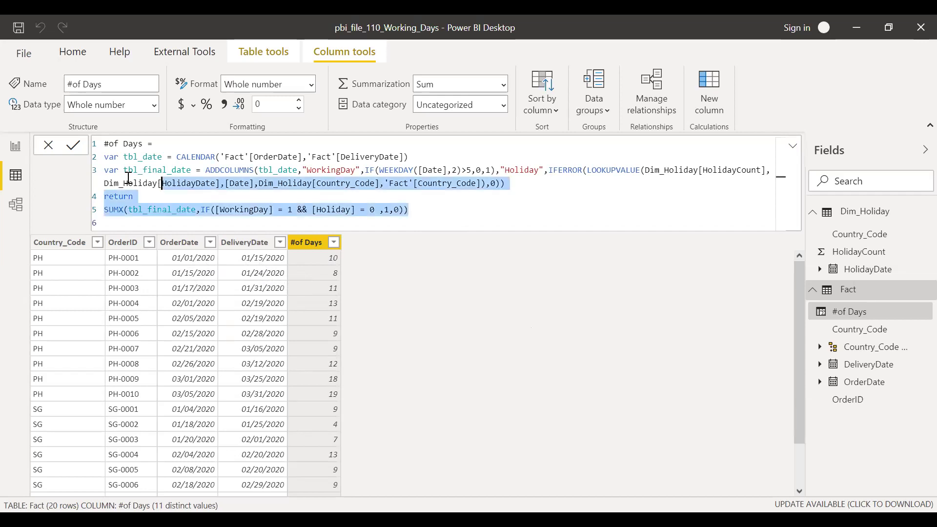
{"action": "left_click_drag", "start_coordinate": [91, 183], "coordinate": [87, 183]}
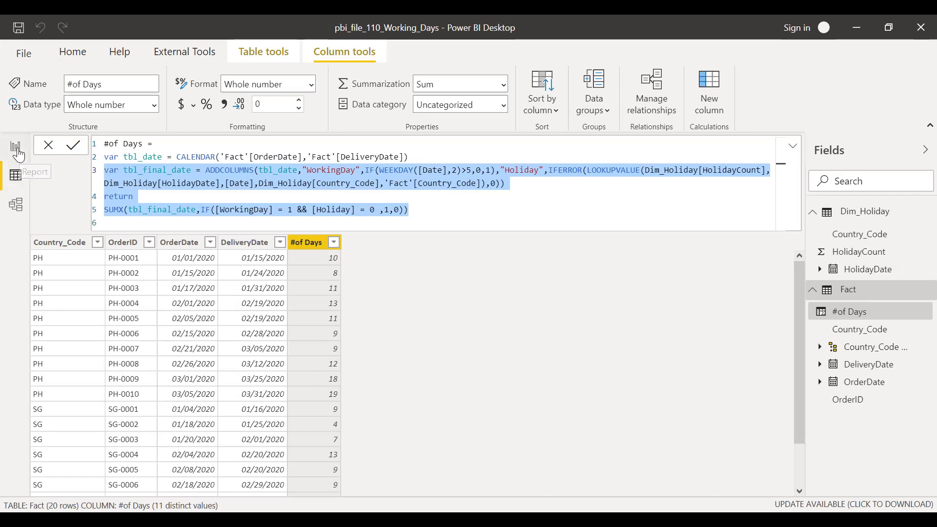
- In Report view, add #of Days to the table visual's Values, showing a 226 total
{"action": "left_click", "coordinate": [18, 156]}
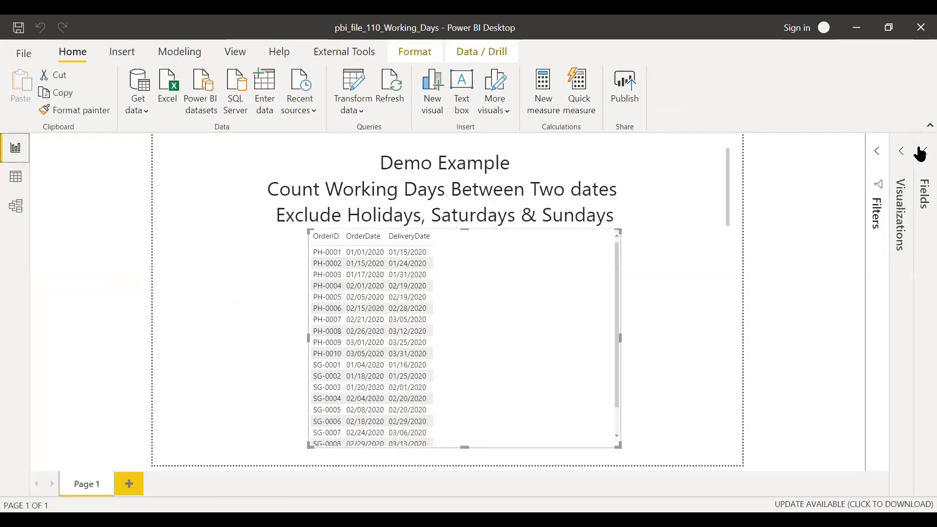
{"action": "left_click", "coordinate": [921, 154]}
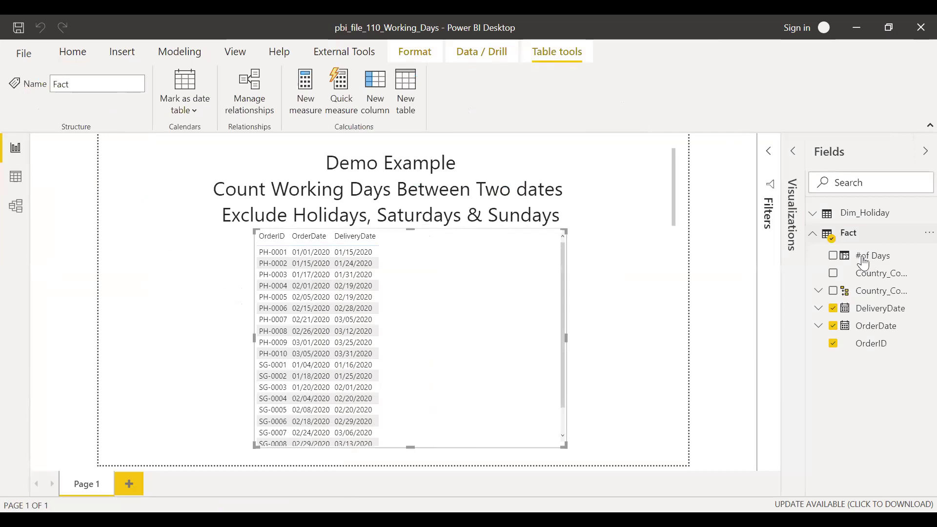
{"action": "left_click", "coordinate": [794, 152]}
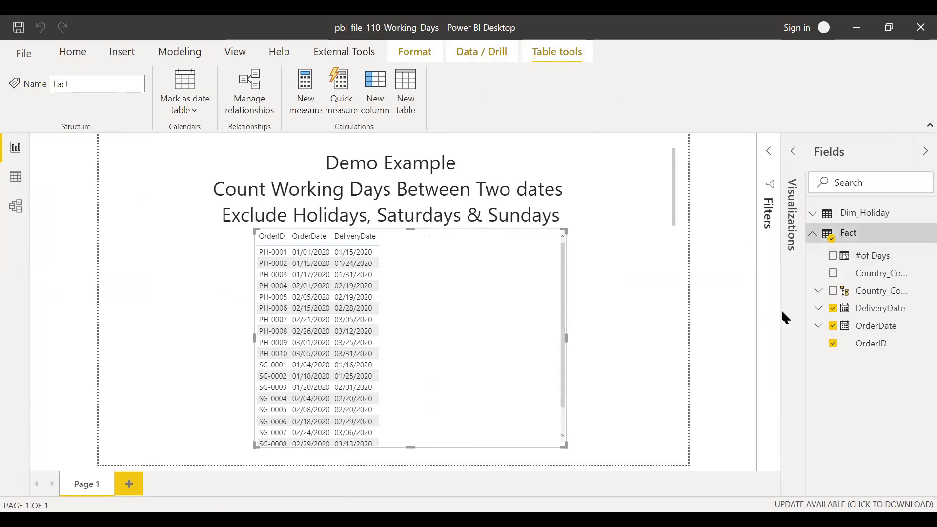
{"action": "left_click_drag", "start_coordinate": [874, 264], "coordinate": [718, 385]}
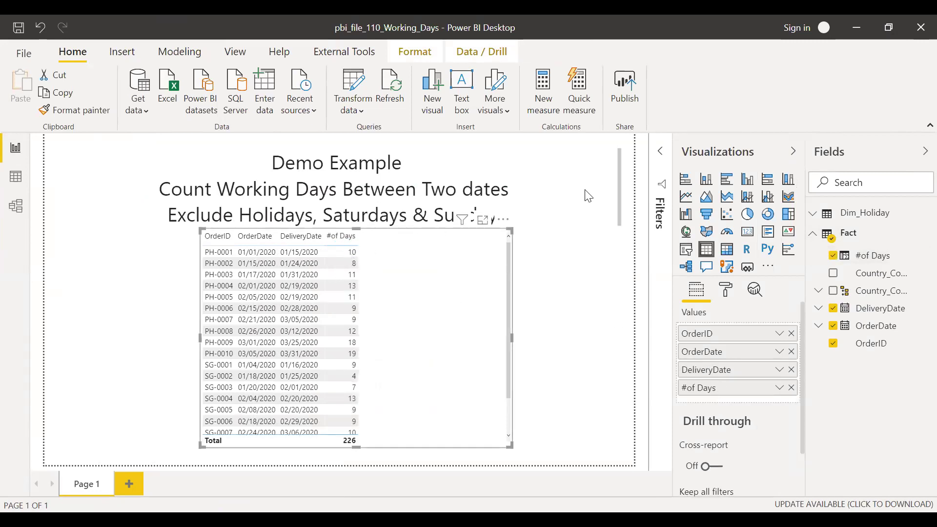
{"action": "left_click", "coordinate": [795, 152]}
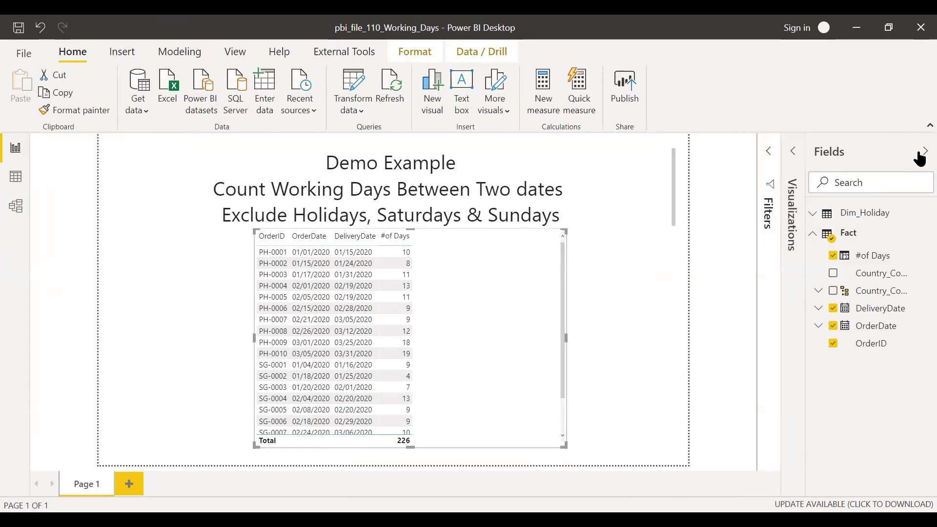
{"action": "left_click", "coordinate": [921, 155]}
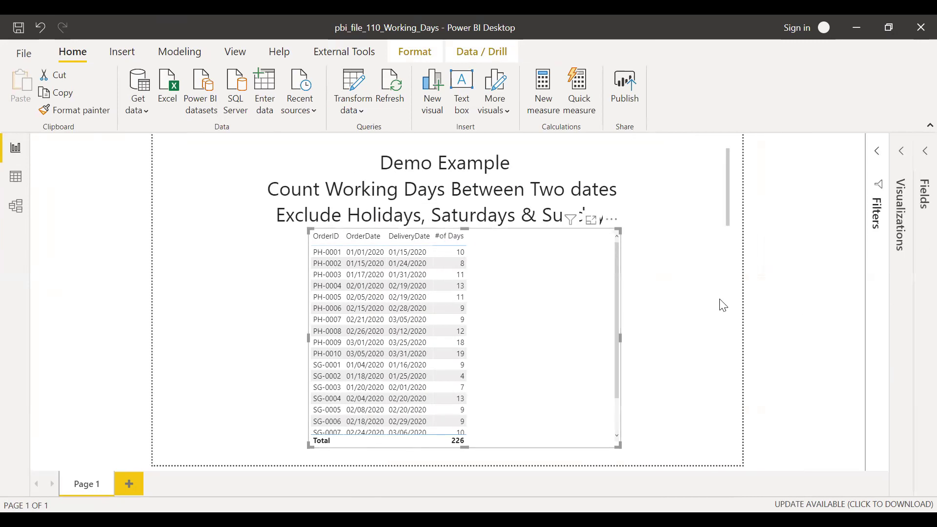
{"action": "left_click", "coordinate": [724, 306]}
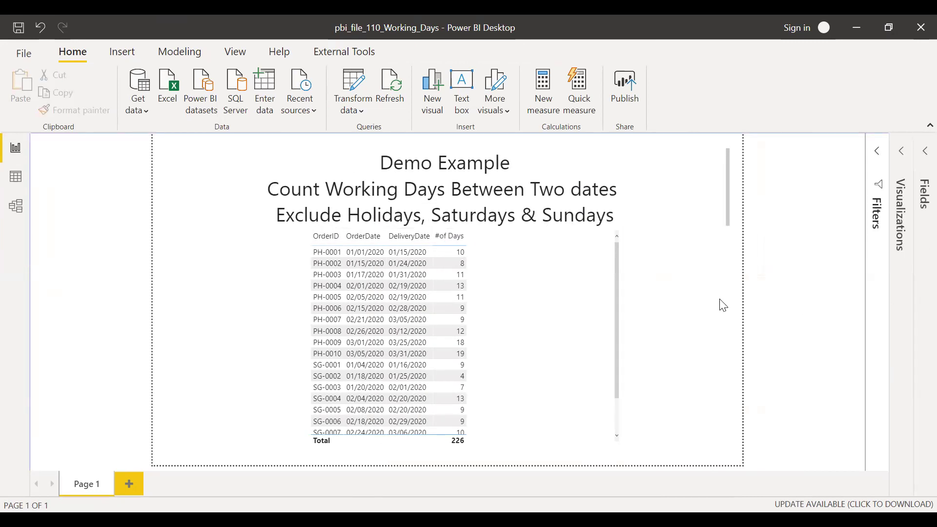